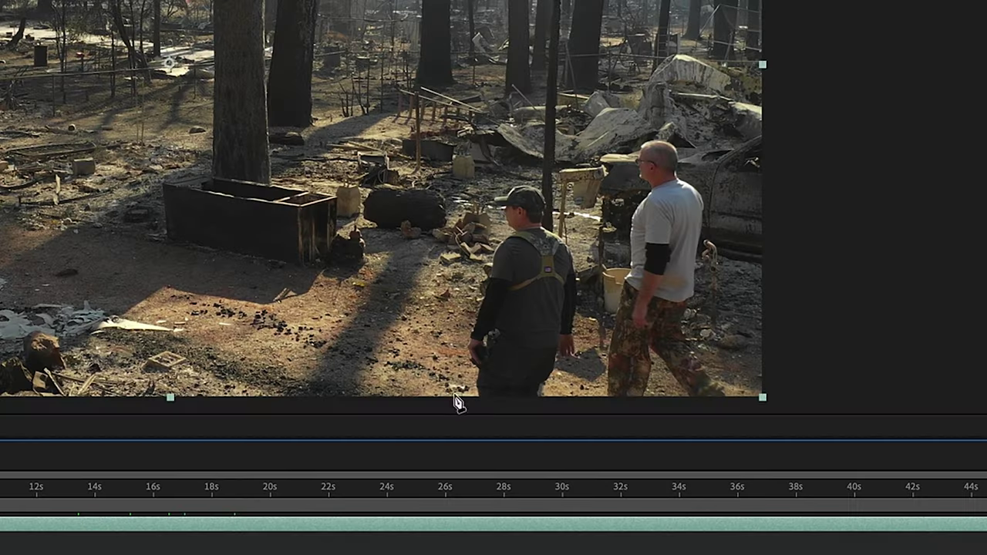
Change Mask 1's mode to None and turn on keyframing for its Mask Path.
{"action": "mouse_move", "coordinate": [460, 372]}
{"action": "left_mouse_down"}
{"action": "mouse_move", "coordinate": [461, 268]}
{"action": "mouse_move", "coordinate": [506, 179]}
{"action": "mouse_move", "coordinate": [597, 173]}
{"action": "mouse_move", "coordinate": [624, 127]}
{"action": "mouse_move", "coordinate": [664, 122]}
{"action": "mouse_move", "coordinate": [711, 156]}
{"action": "mouse_move", "coordinate": [733, 239]}
{"action": "mouse_move", "coordinate": [722, 310]}
{"action": "mouse_move", "coordinate": [747, 399]}
{"action": "mouse_move", "coordinate": [701, 331]}
{"action": "mouse_move", "coordinate": [472, 370]}
{"action": "left_mouse_up"}
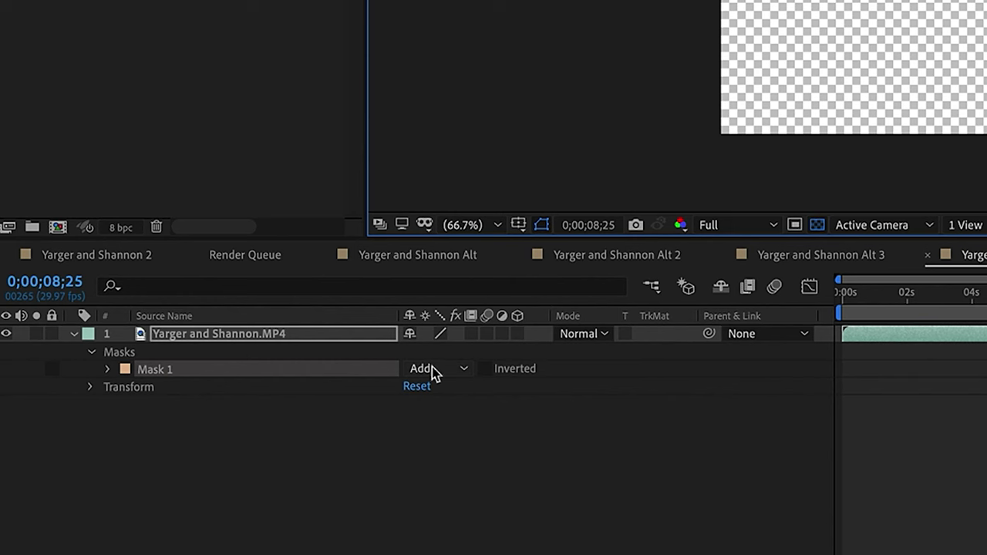
{"action": "left_click", "coordinate": [438, 369]}
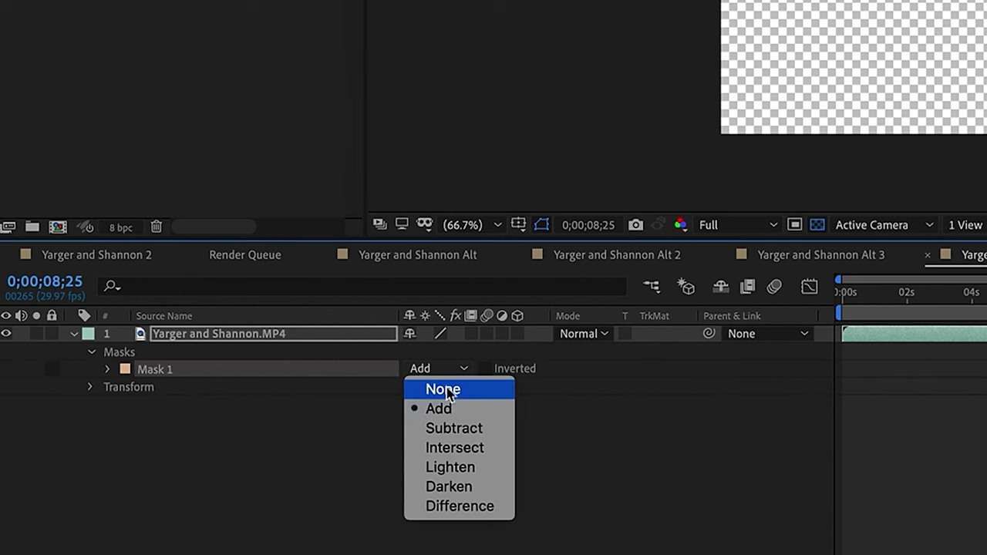
{"action": "left_click", "coordinate": [444, 389]}
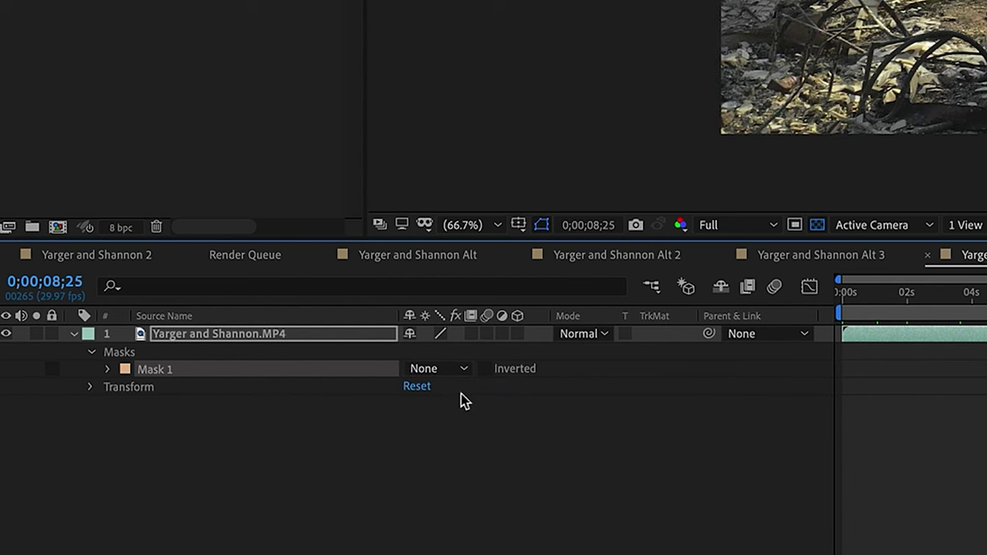
{"action": "left_click", "coordinate": [107, 371]}
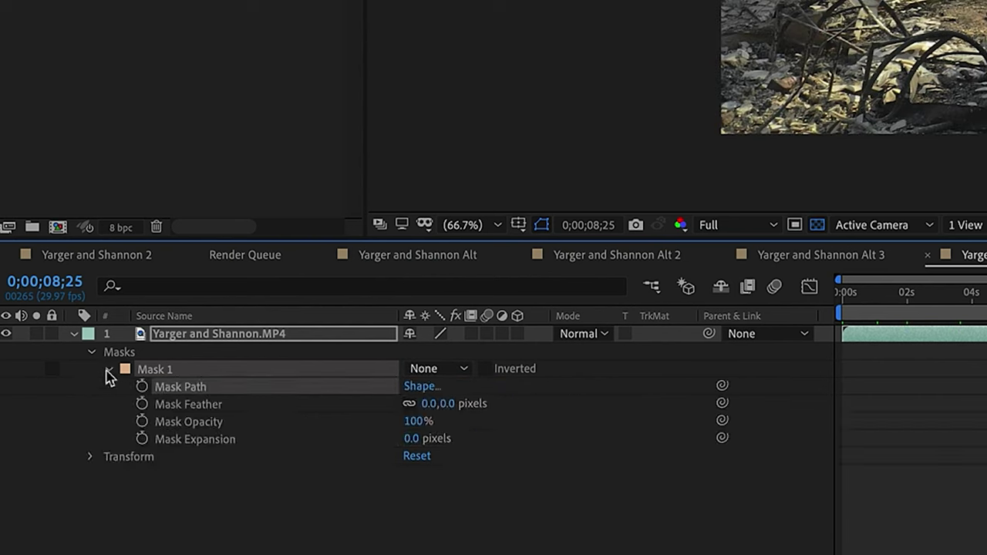
{"action": "left_click", "coordinate": [142, 386]}
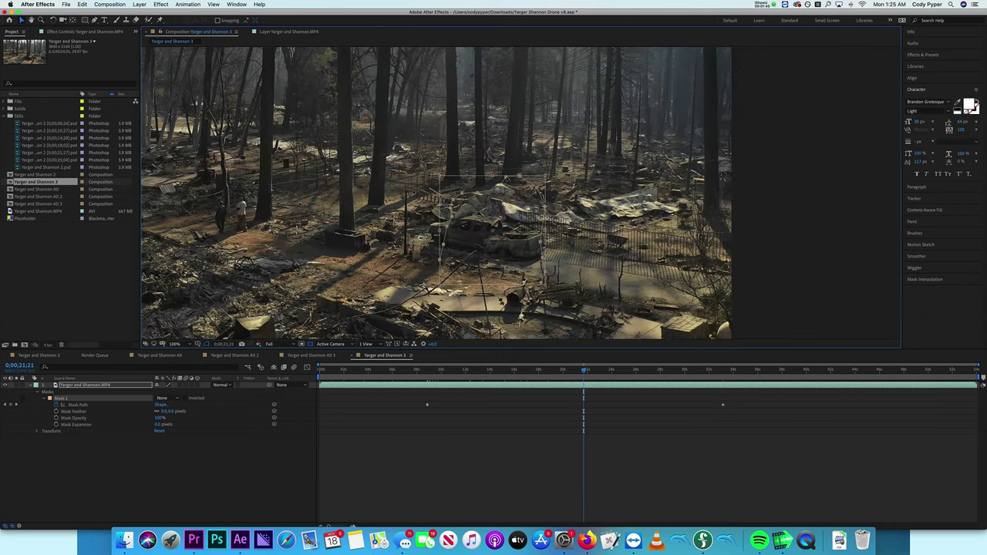
Scroll the timeline view and move the playhead forward to about 15 seconds.
{"action": "scroll", "coordinate": [213, 208], "scroll_direction": "up", "scroll_amount": 4}
{"action": "scroll", "coordinate": [308, 192], "scroll_direction": "left", "scroll_amount": 4}
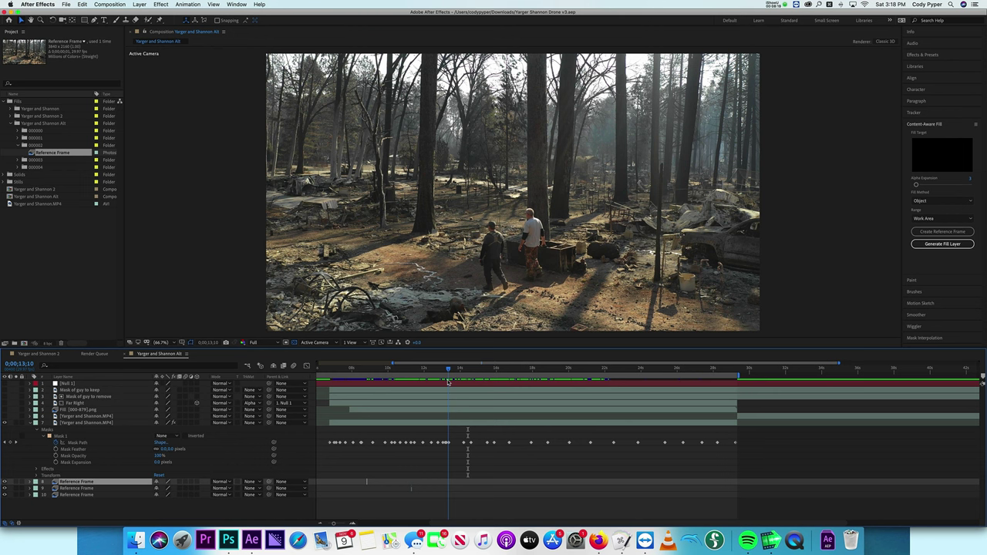
{"action": "left_click_drag", "start_coordinate": [448, 382], "coordinate": [495, 385]}
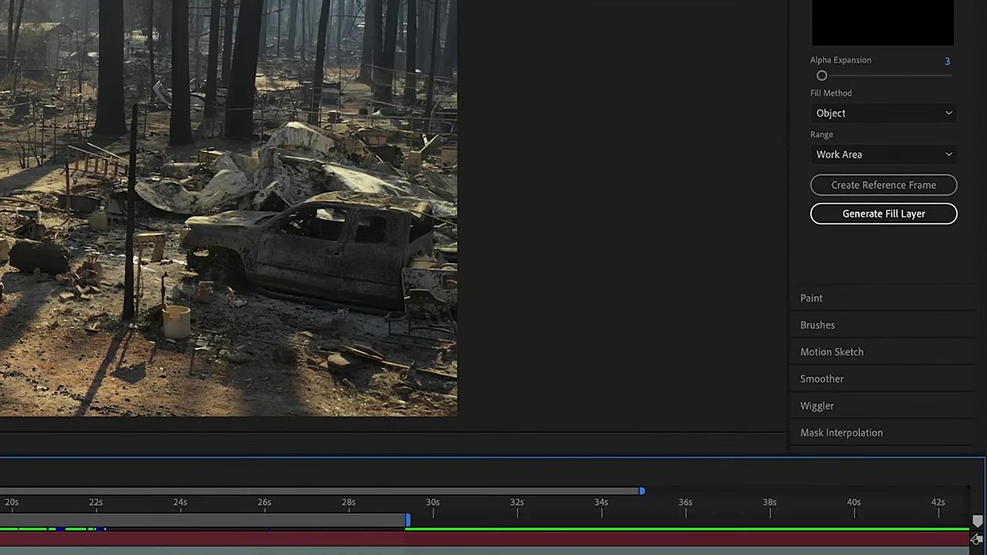
Create a Content-Aware Fill reference frame at 0;00;15;24.
{"action": "left_click", "coordinate": [865, 187]}
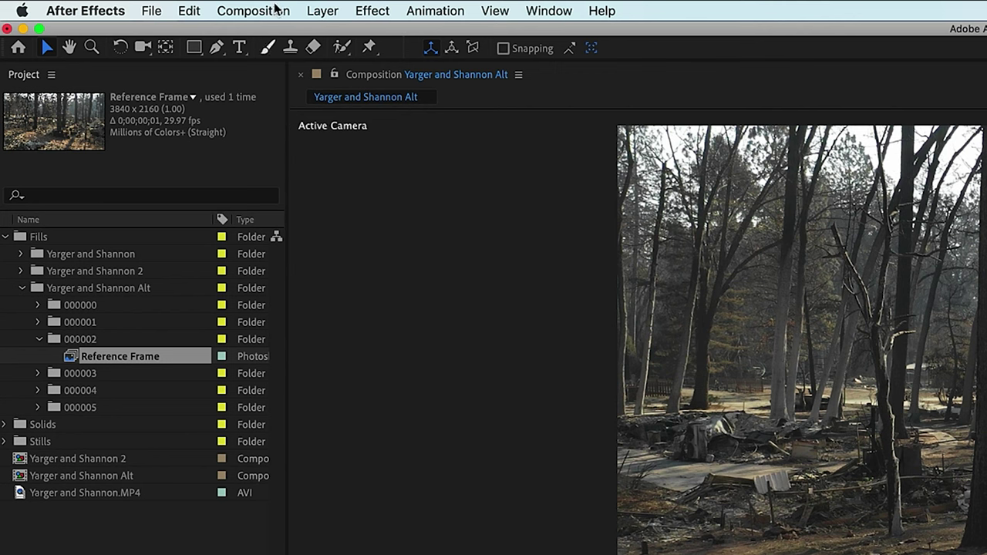
Save the current frame as a layered Photoshop file.
{"action": "left_click", "coordinate": [276, 9]}
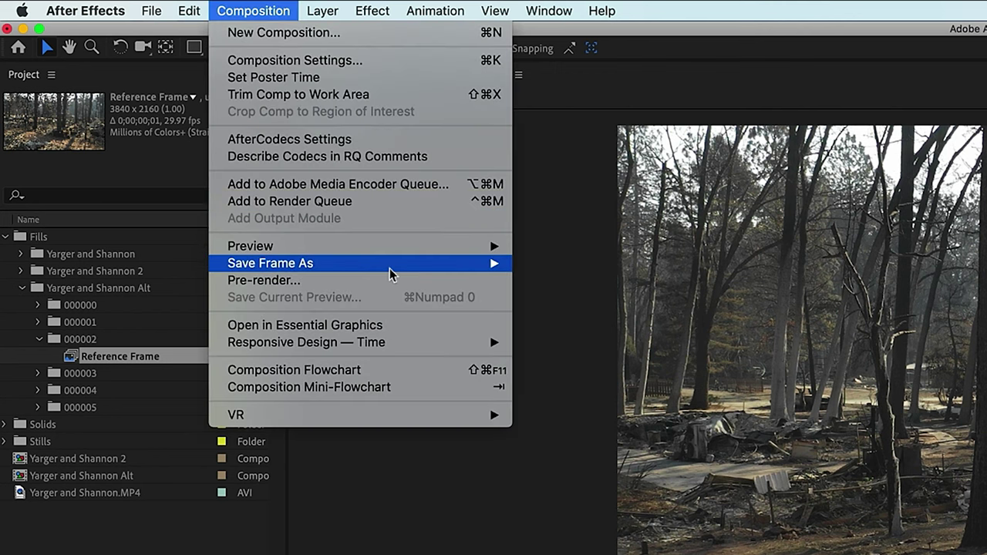
{"action": "mouse_move", "coordinate": [392, 268]}
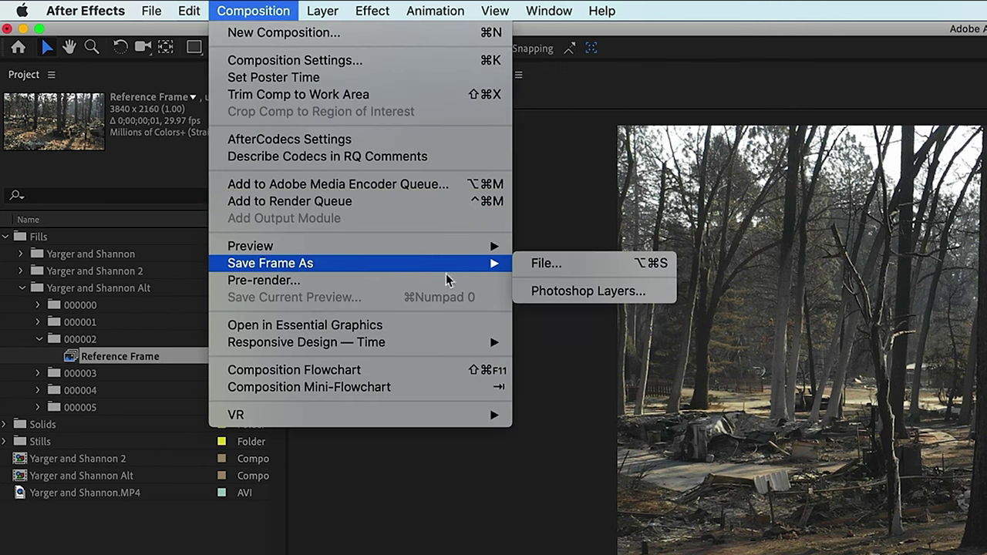
{"action": "left_click", "coordinate": [578, 291]}
{"action": "key", "text": "Return"}
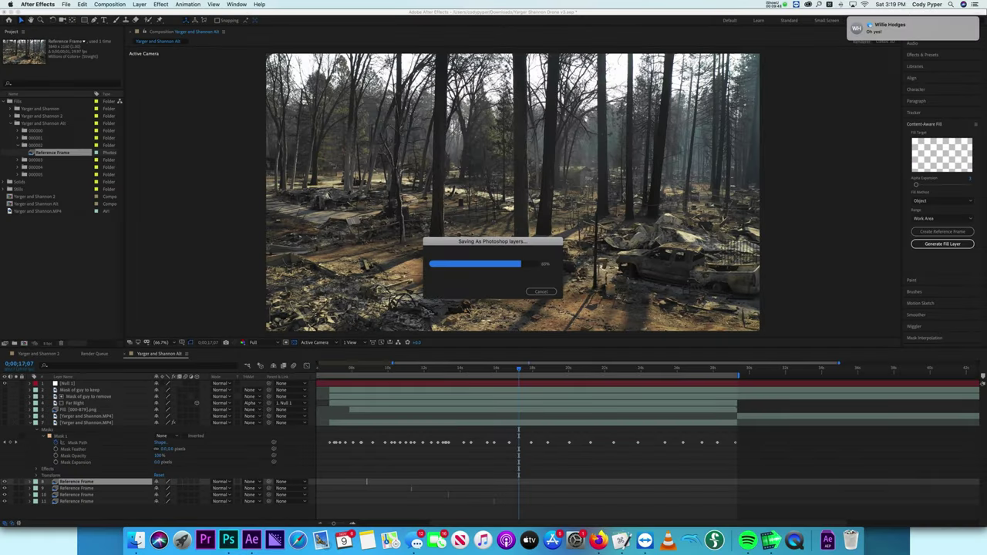
Move back to about 14 seconds and begin saving another frame as Photoshop layers.
{"action": "left_click_drag", "start_coordinate": [518, 369], "coordinate": [464, 372]}
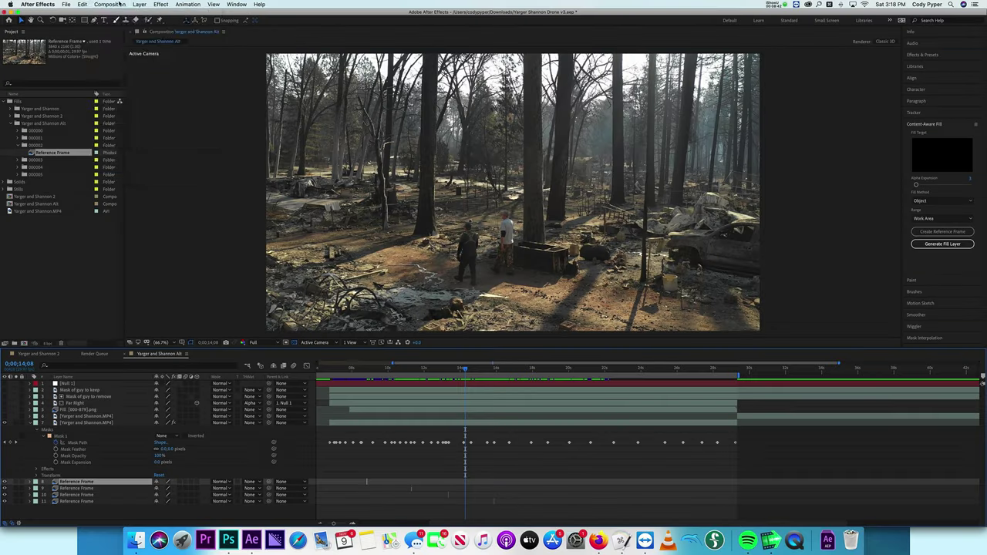
{"action": "left_click", "coordinate": [120, 4]}
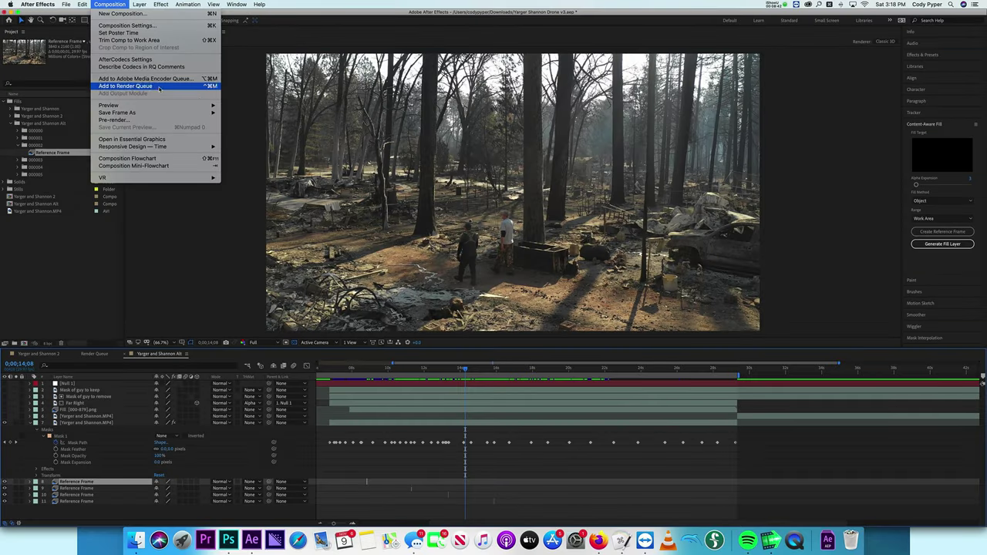
{"action": "mouse_move", "coordinate": [170, 114]}
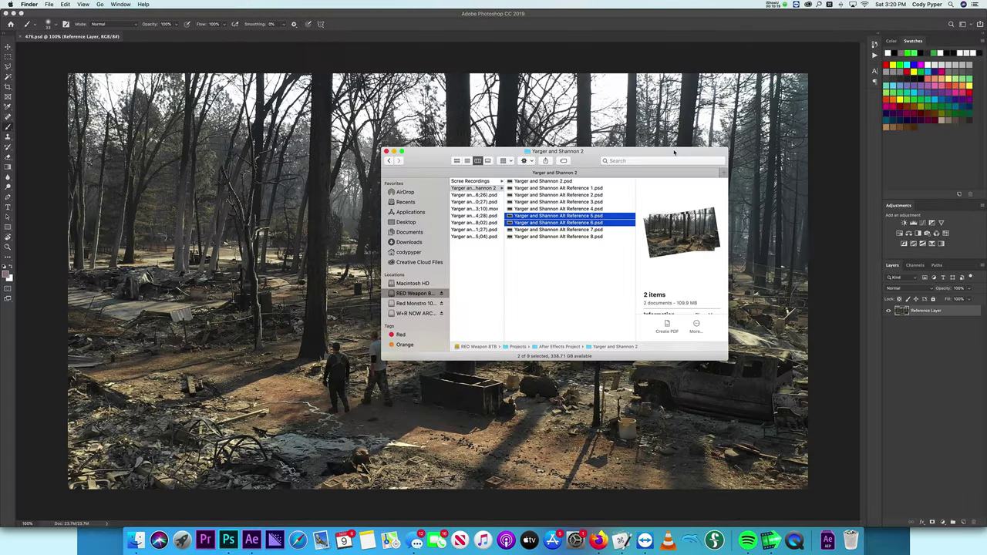
Place Alt Reference 7 and Alt Reference 8 files into the document as layers.
{"action": "left_click", "coordinate": [604, 230]}
{"action": "left_click", "coordinate": [605, 236], "text": "shift"}
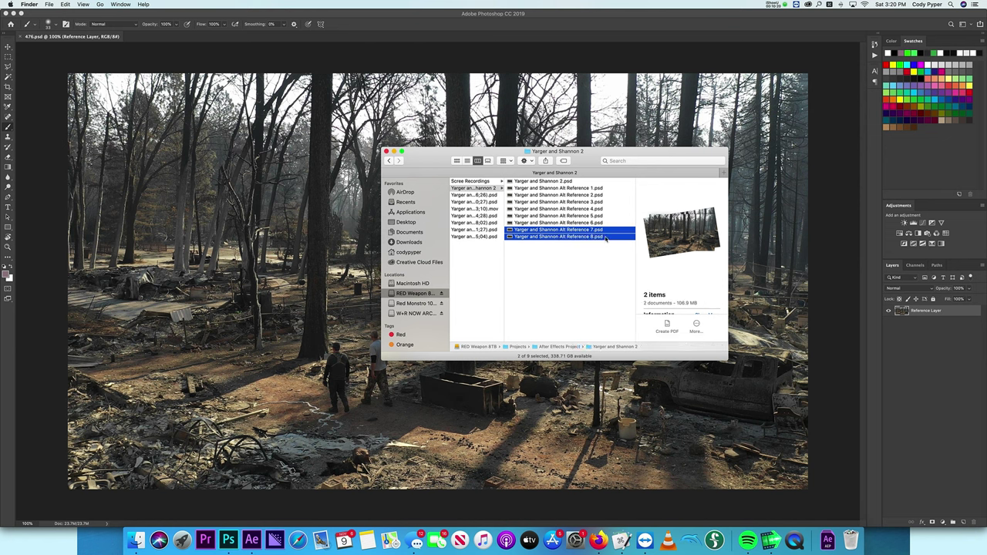
{"action": "left_click_drag", "start_coordinate": [605, 236], "coordinate": [529, 390]}
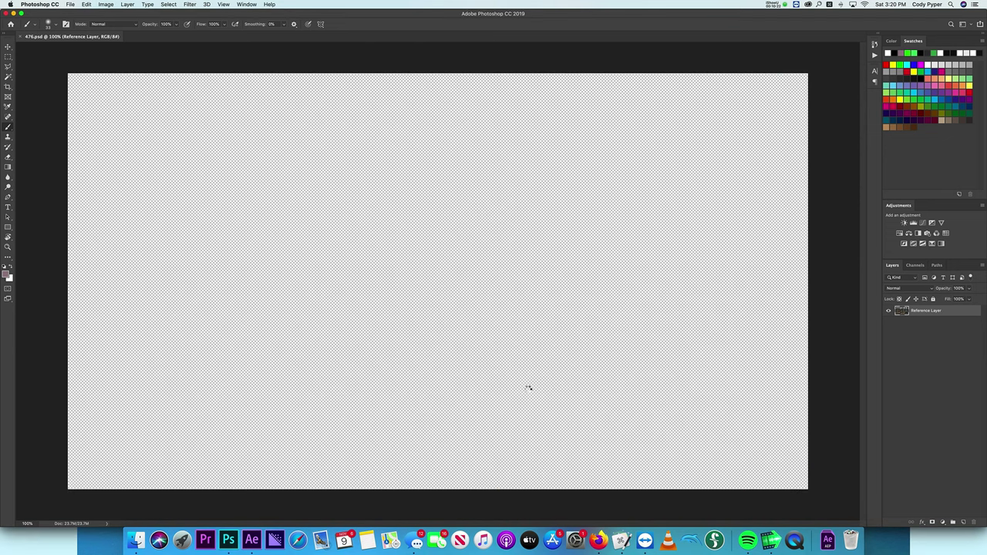
{"action": "key", "text": "Return"}
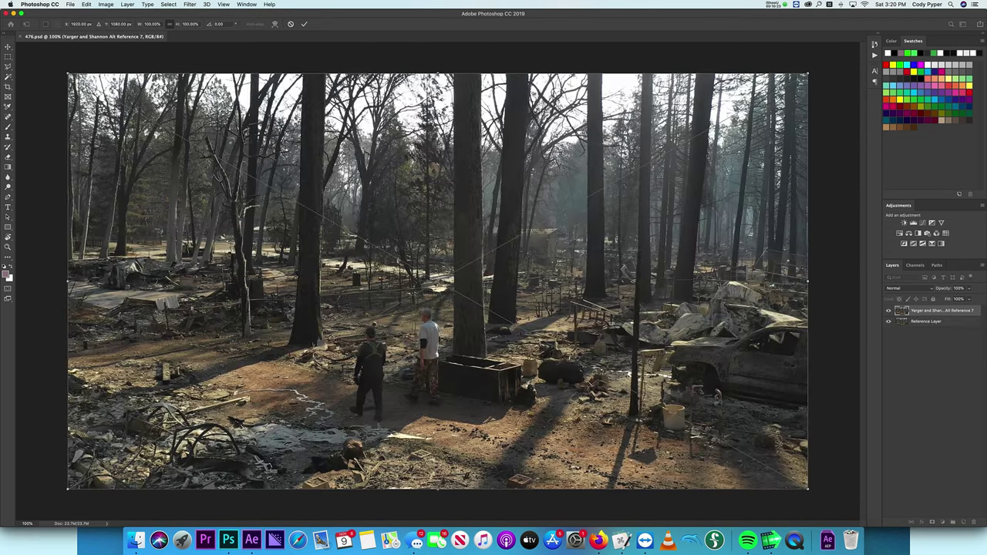
{"action": "key", "text": "Return"}
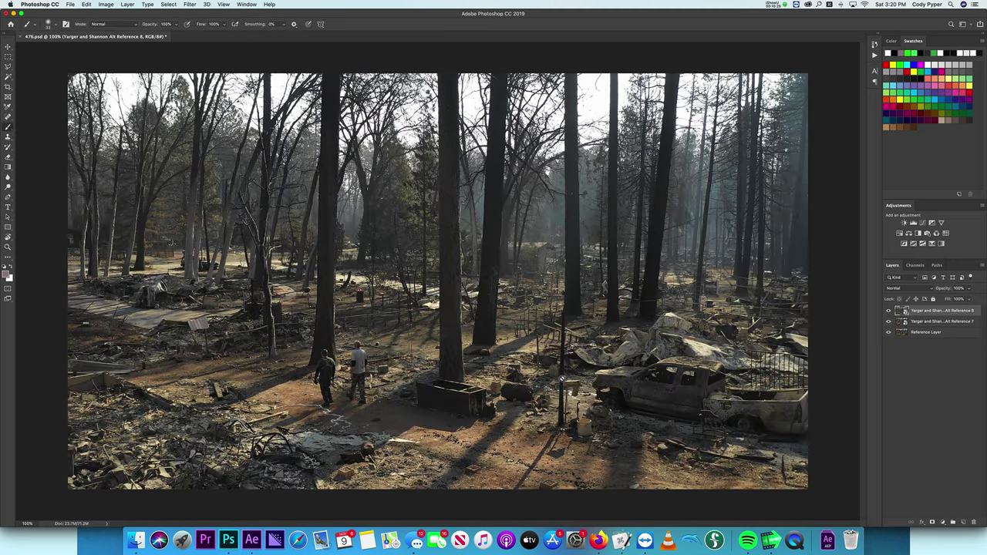
Toggle Alt Reference 8's visibility to compare, then select the Alt Reference 7 layer.
{"action": "left_click", "coordinate": [888, 310]}
{"action": "left_click", "coordinate": [889, 322]}
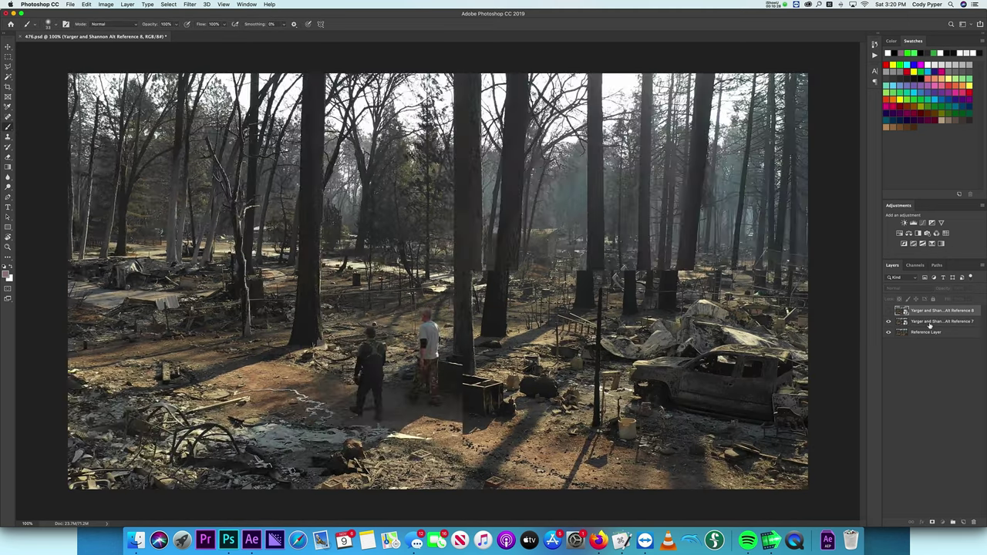
{"action": "left_click", "coordinate": [930, 323]}
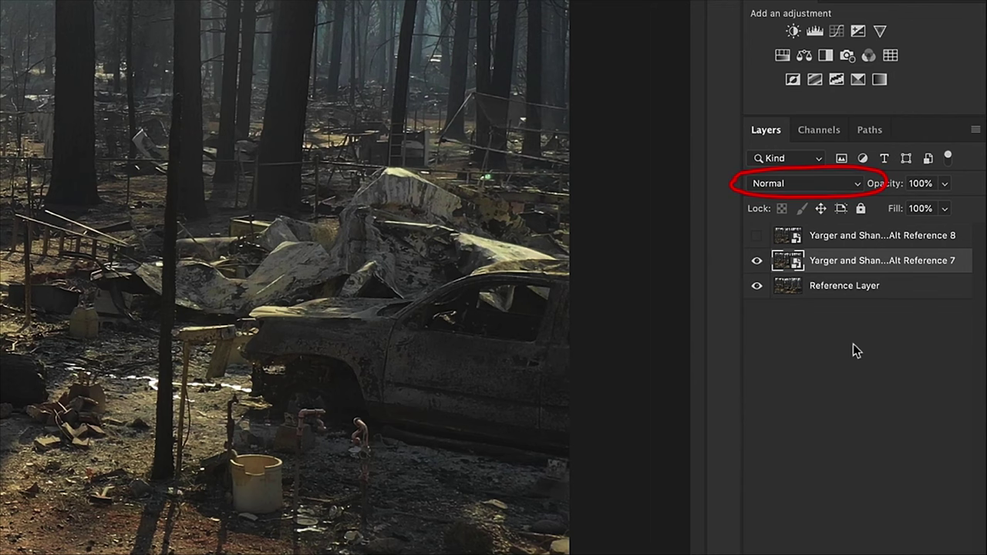
Set Alt Reference 7 to Difference blending, hide it, and play the footage.
{"action": "left_click", "coordinate": [801, 183]}
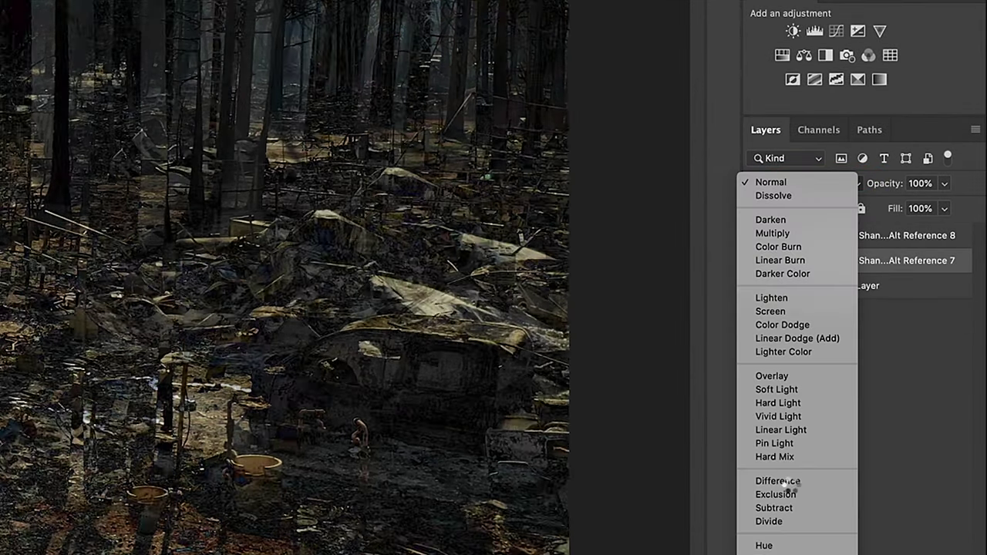
{"action": "left_click", "coordinate": [777, 481]}
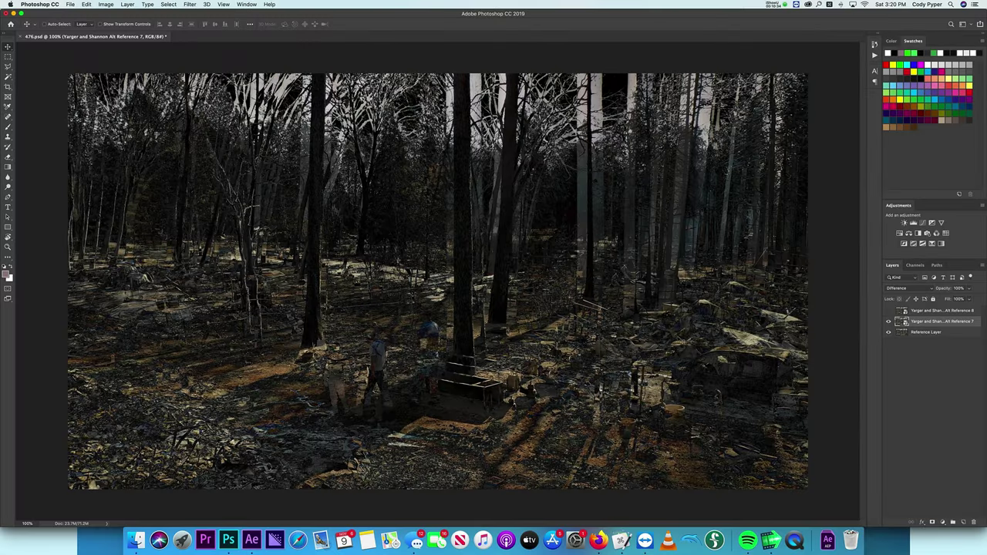
{"action": "left_click", "coordinate": [886, 322]}
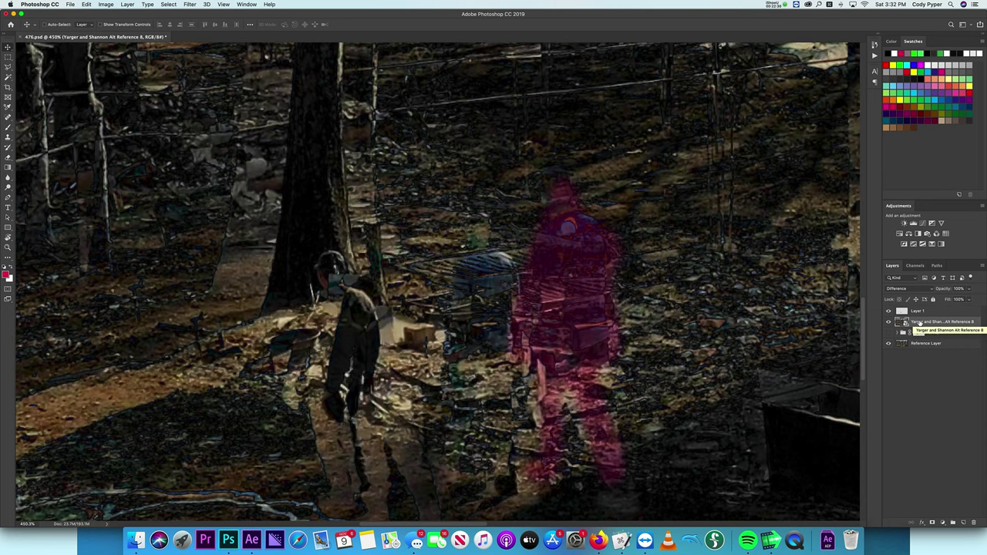
{"action": "key", "text": "space"}
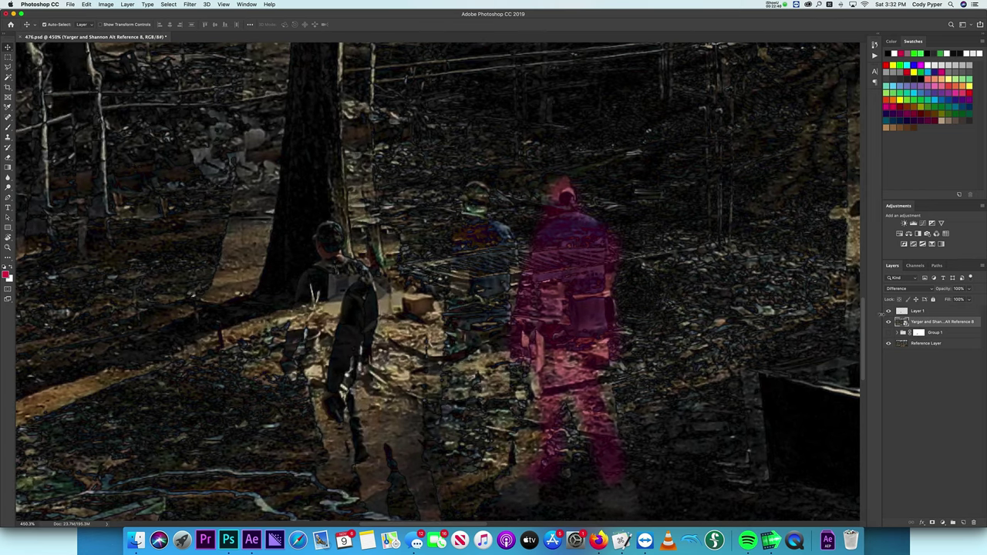
Scale Alt Reference 8 to about 113% width and 111% height and commit.
{"action": "key", "text": "super+t"}
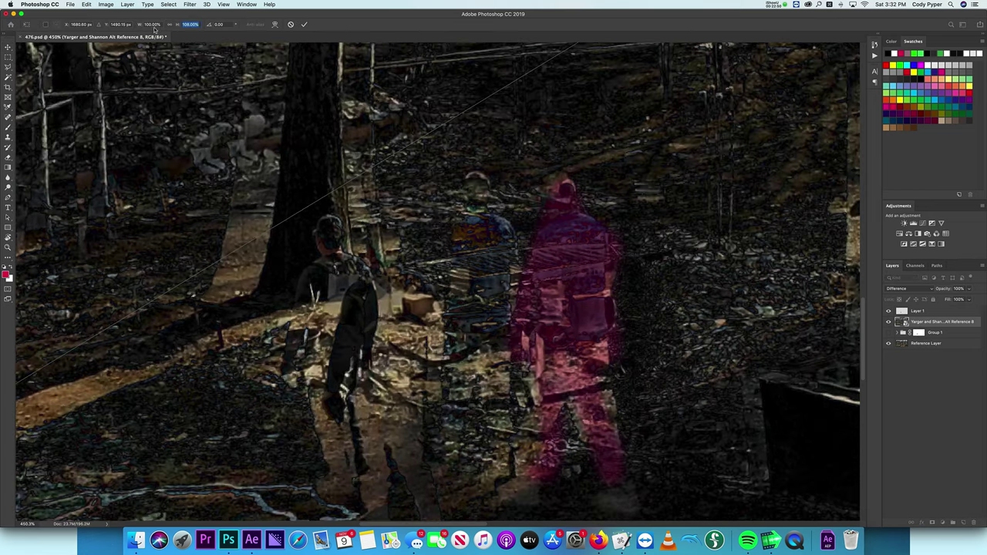
{"action": "key", "text": "Up"}
{"action": "key", "text": "Up"}
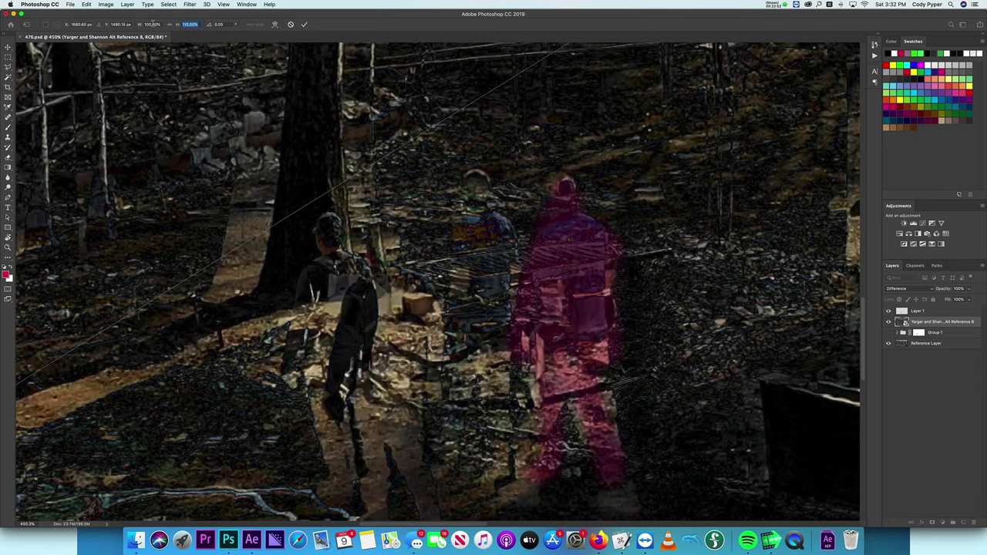
{"action": "key", "text": "Down"}
{"action": "key", "text": "Up"}
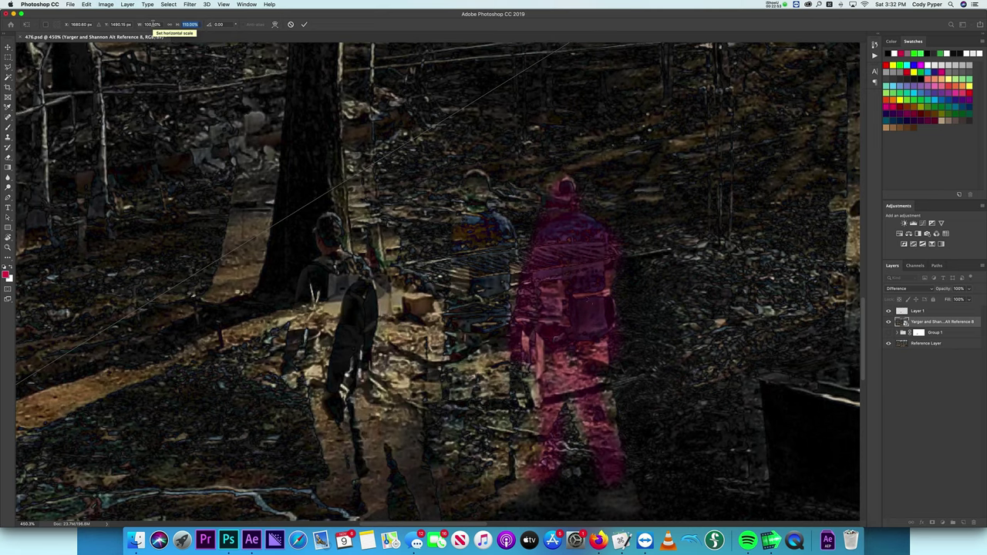
{"action": "mouse_move", "coordinate": [656, 303]}
{"action": "left_mouse_down"}
{"action": "mouse_move", "coordinate": [653, 406]}
{"action": "mouse_move", "coordinate": [612, 411]}
{"action": "mouse_move", "coordinate": [594, 298]}
{"action": "left_mouse_up"}
{"action": "left_click", "coordinate": [151, 24]}
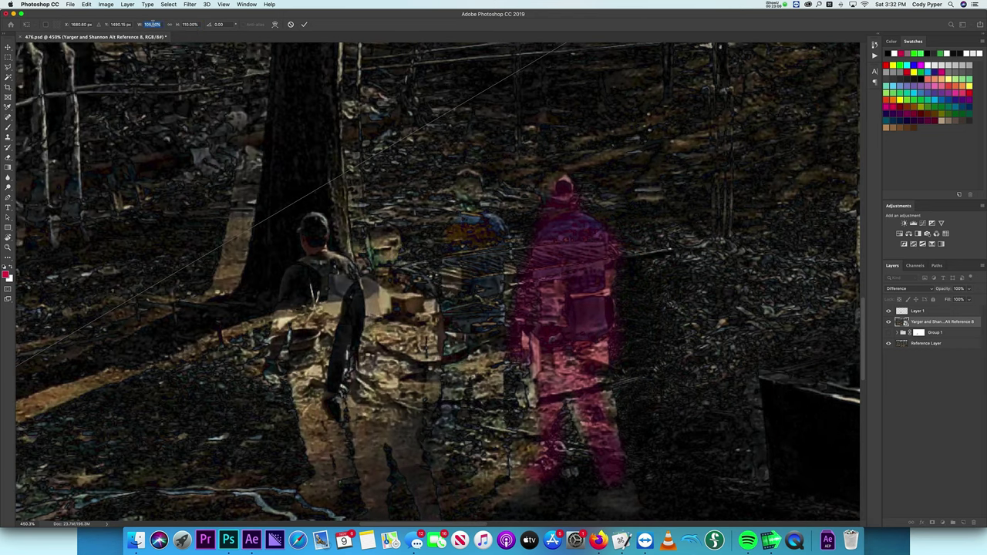
{"action": "type", "text": "110"}
{"action": "key", "text": "Return"}
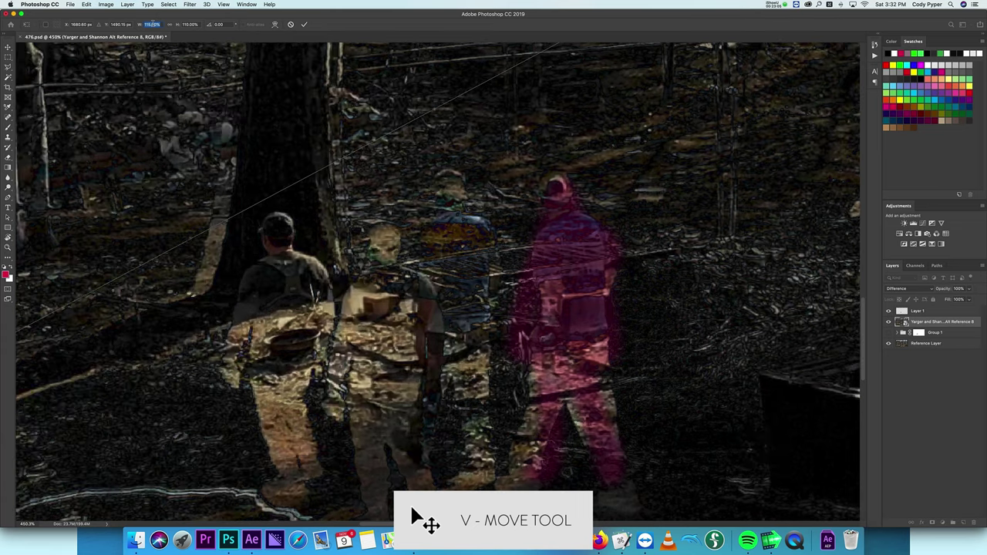
{"action": "key", "text": "Up"}
{"action": "key", "text": "Up"}
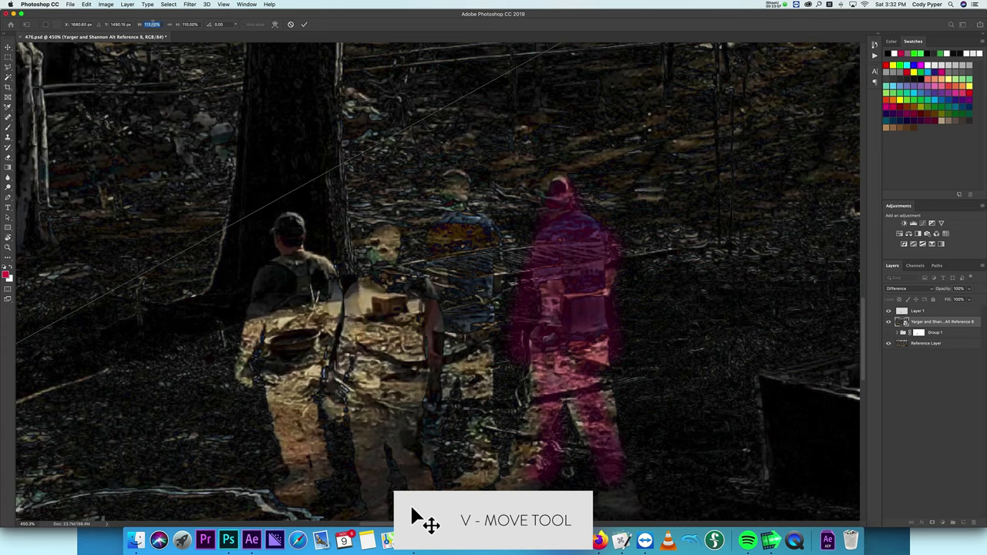
{"action": "key", "text": "Up"}
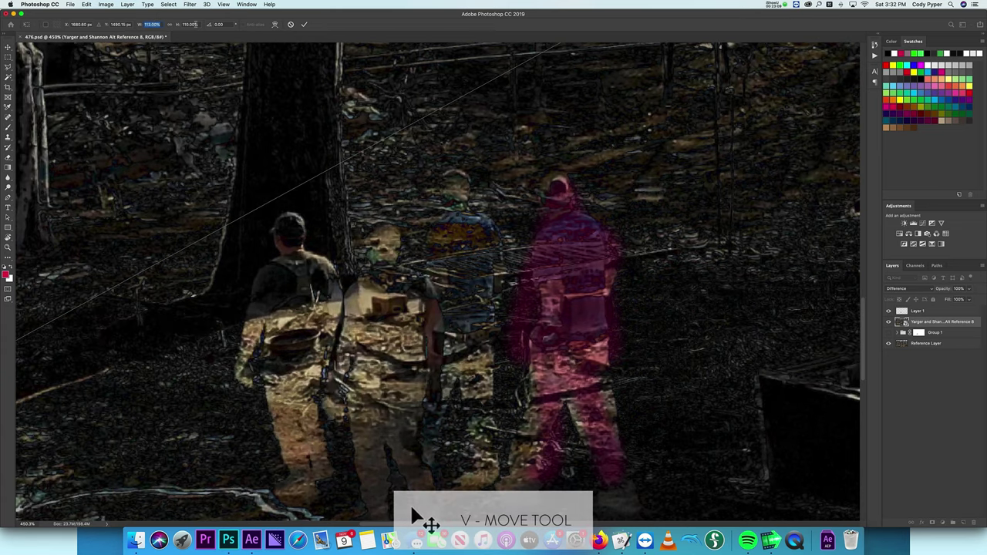
{"action": "left_click", "coordinate": [196, 24]}
{"action": "key", "text": "Up"}
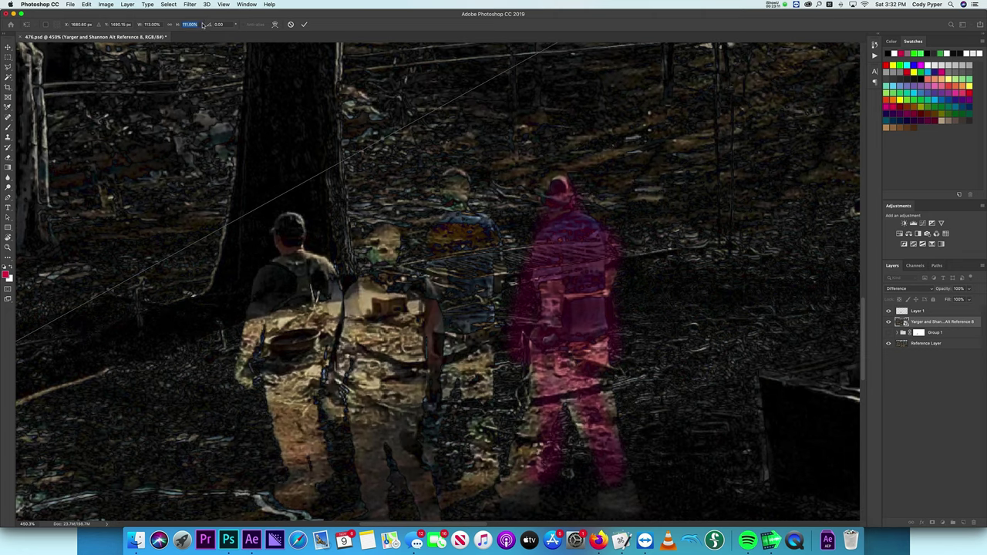
{"action": "key", "text": "super+t"}
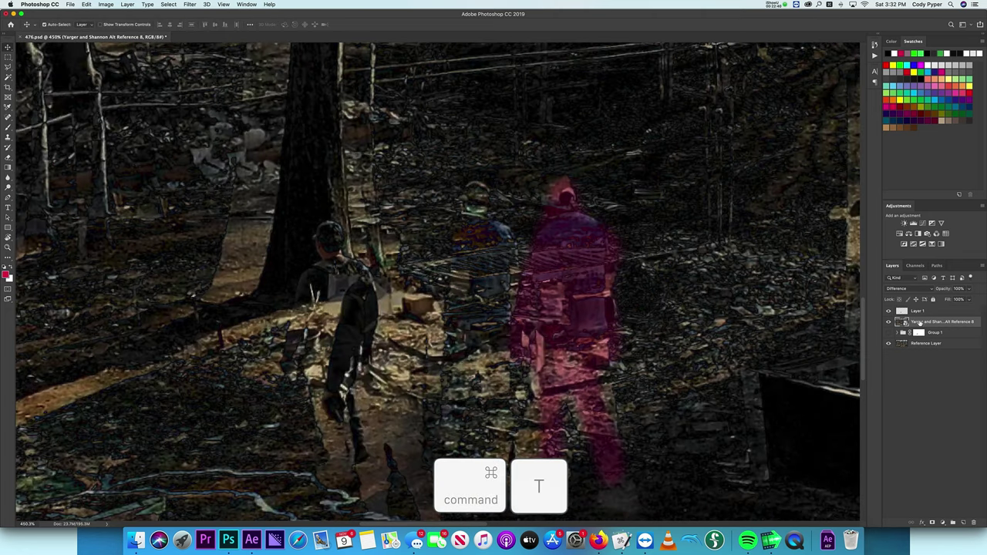
Re-transform the layer, trying widths up to 125% before settling at 113% width, 110% height.
{"action": "key", "text": "super+t"}
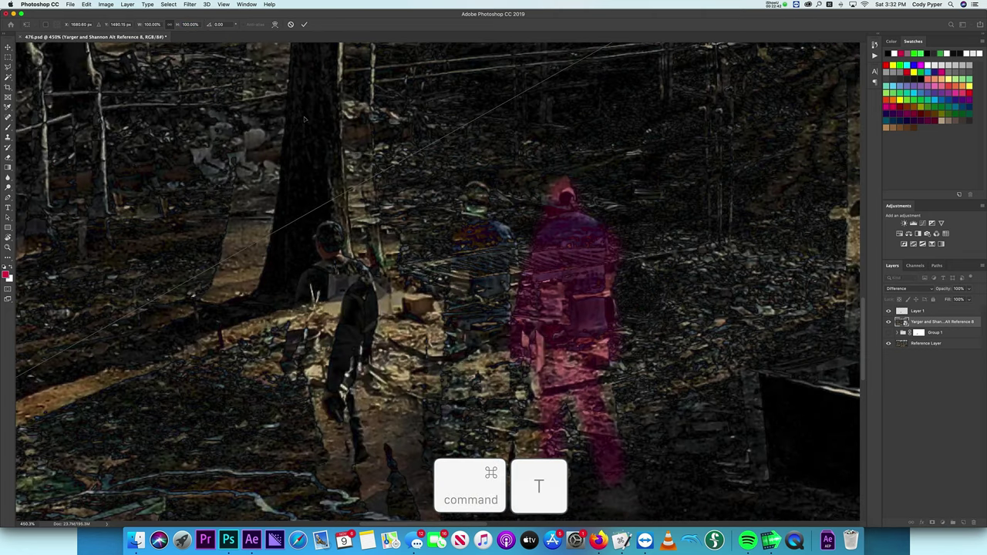
{"action": "left_click", "coordinate": [152, 24]}
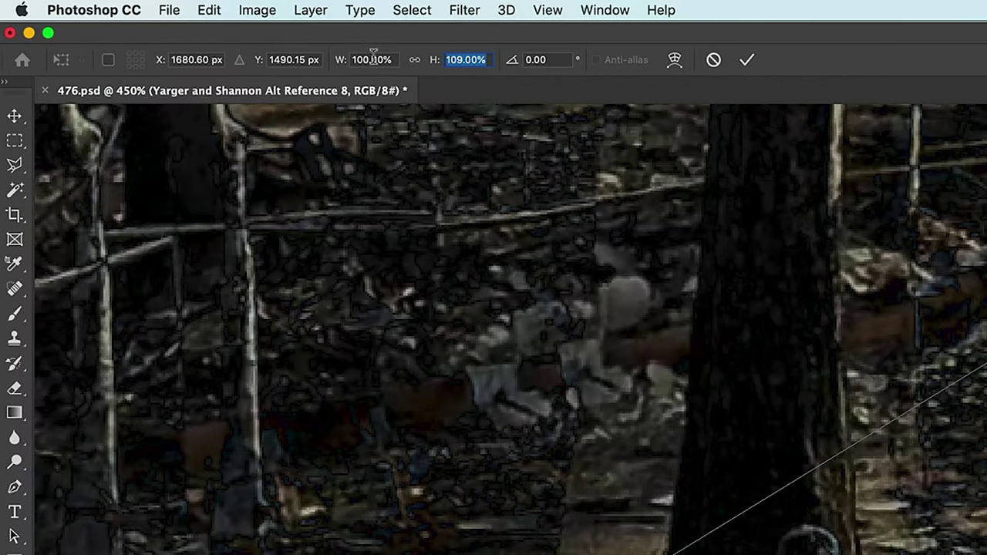
{"action": "key", "text": "shift+Up"}
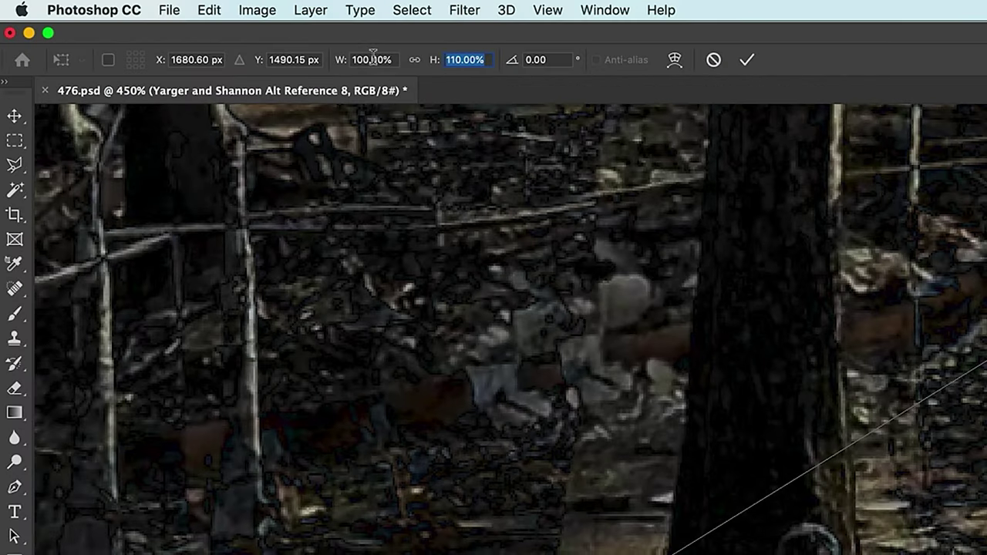
{"action": "key", "text": "Down"}
{"action": "key", "text": "Up"}
{"action": "key", "text": "Up"}
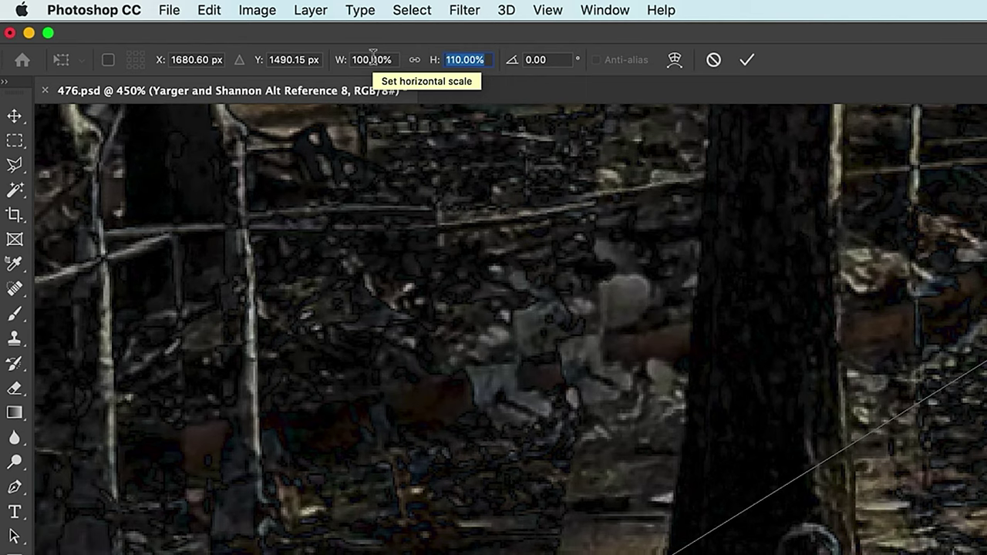
{"action": "key", "text": "Down"}
{"action": "left_click", "coordinate": [372, 59]}
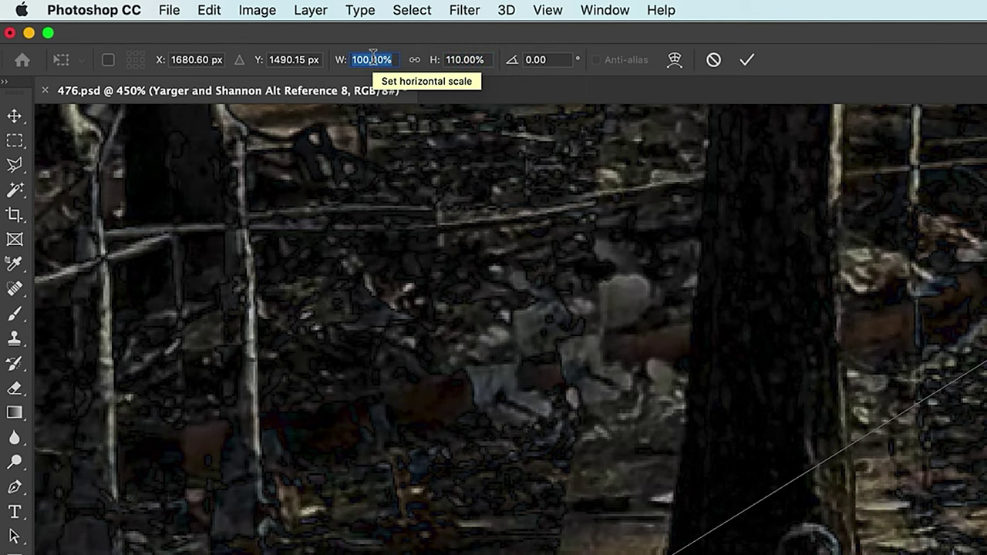
{"action": "key", "text": "Up"}
{"action": "key", "text": "Up"}
{"action": "key", "text": "Up"}
{"action": "key", "text": "Up"}
{"action": "key", "text": "Up"}
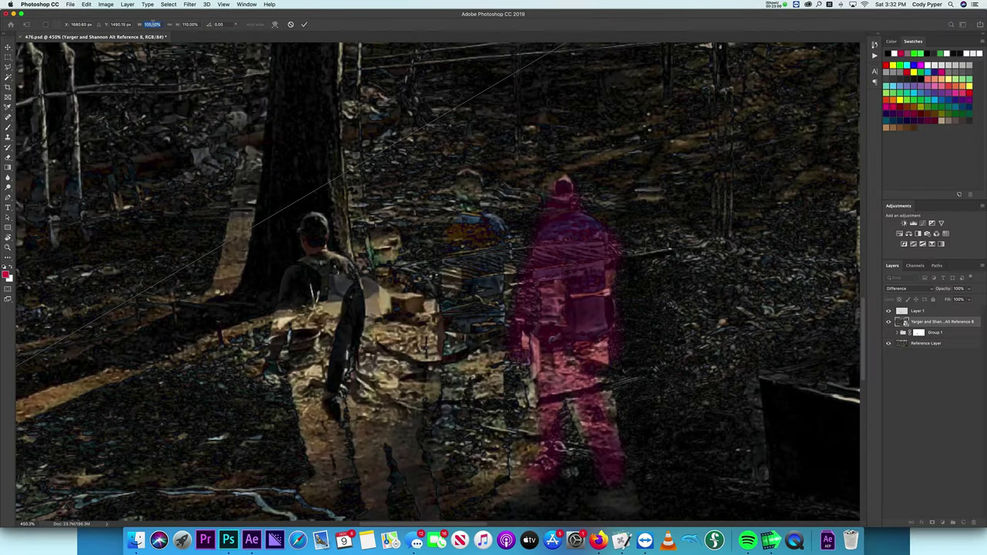
{"action": "key", "text": "shift+Up"}
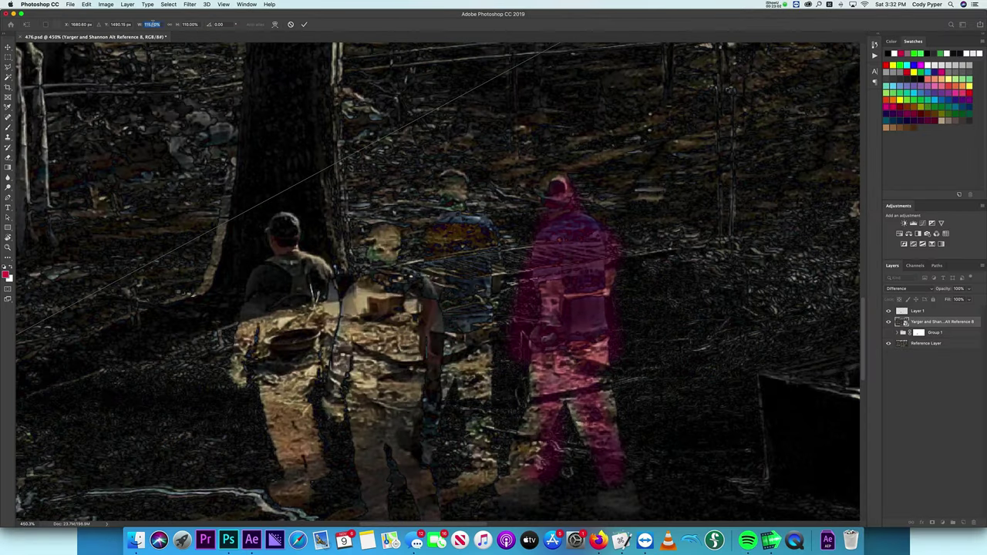
{"action": "key", "text": "shift+Up"}
{"action": "key", "text": "shift+Down"}
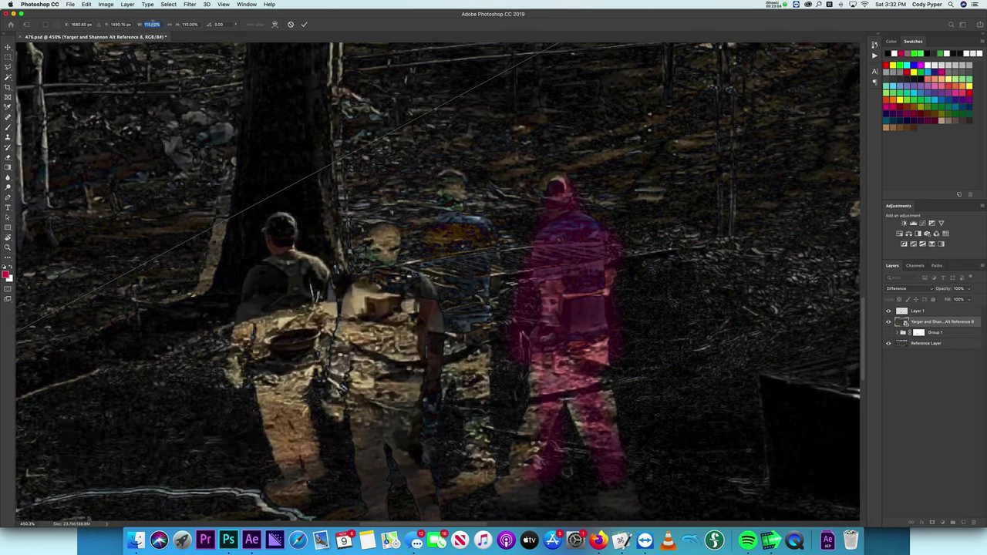
{"action": "key", "text": "Down"}
{"action": "key", "text": "Down"}
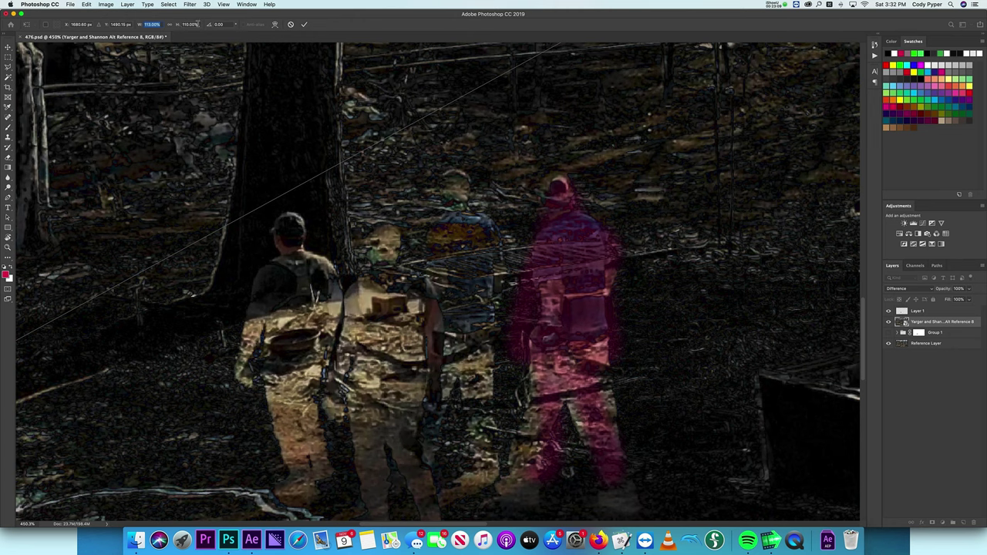
{"action": "left_click", "coordinate": [493, 61]}
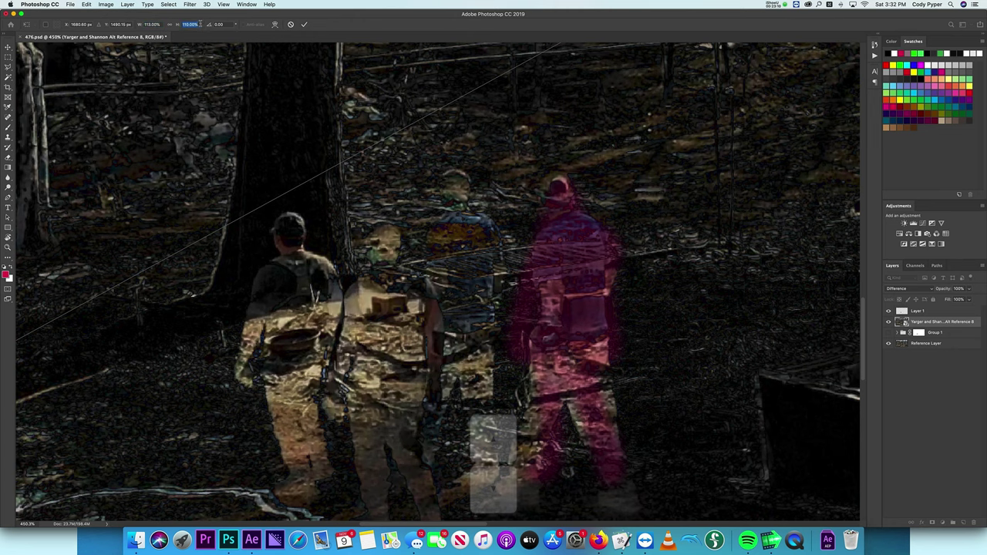
{"action": "key", "text": "Up"}
{"action": "key", "text": "Down"}
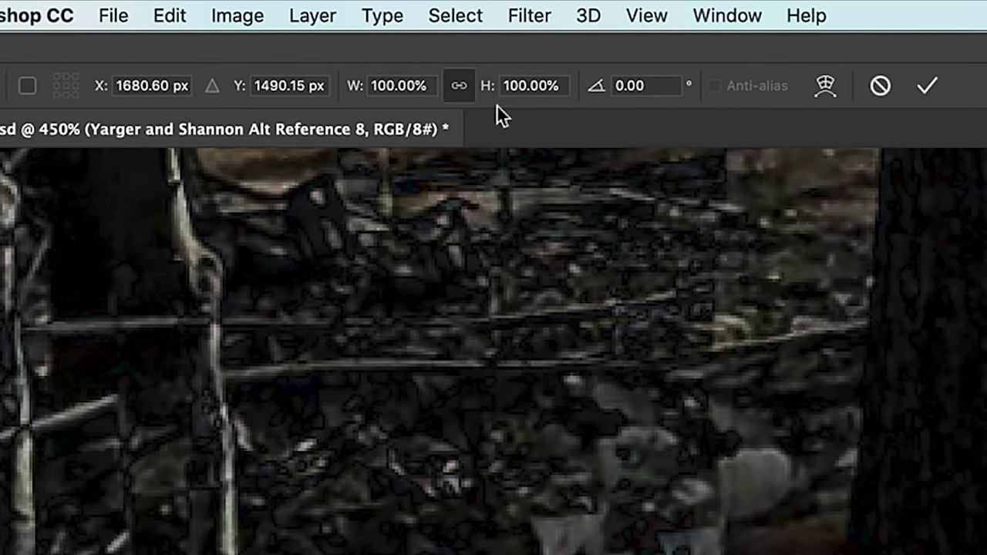
Unlink width and height, raise height to 111%, trim the width, and commit the scaling.
{"action": "left_click", "coordinate": [456, 91]}
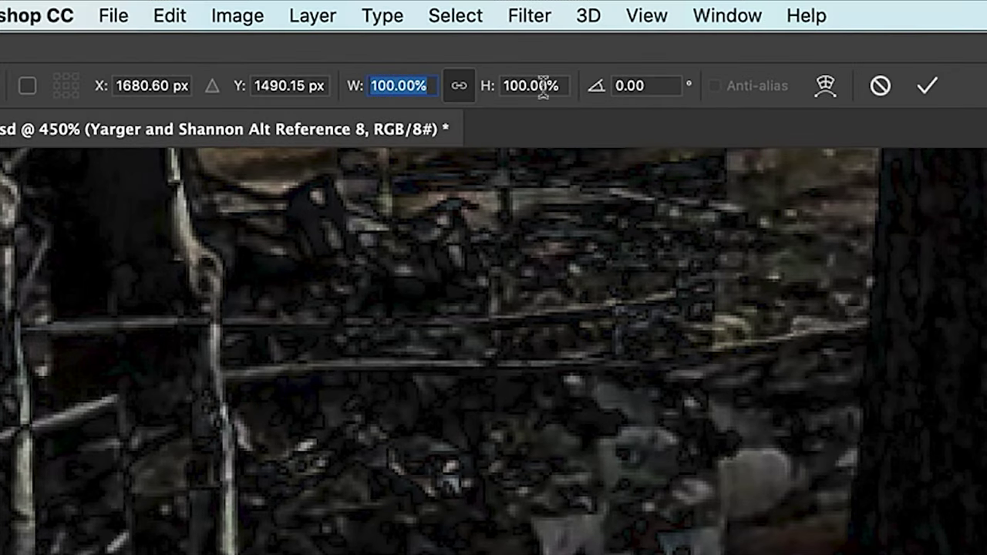
{"action": "key", "text": "Tab"}
{"action": "key", "text": "Up"}
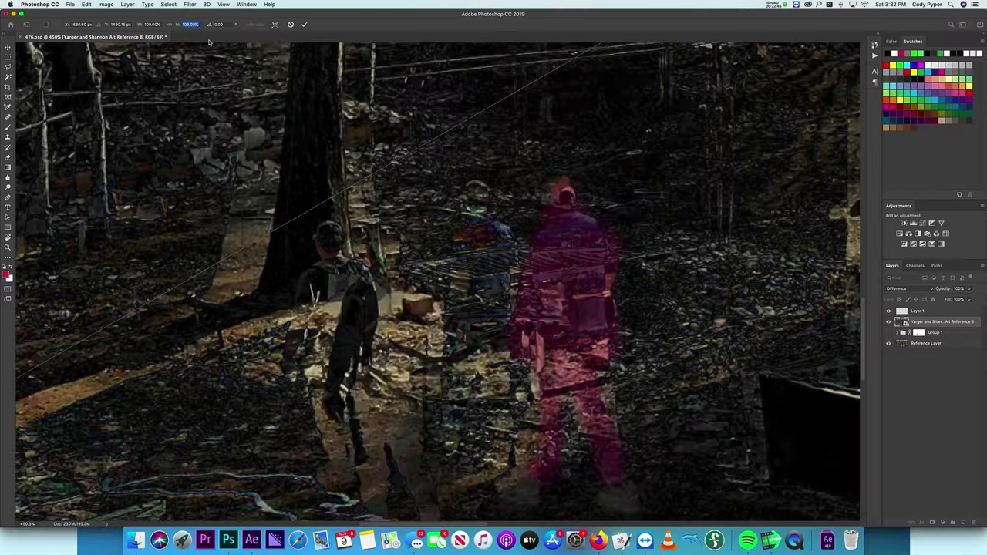
{"action": "key", "text": "Up"}
{"action": "key", "text": "Up"}
{"action": "key", "text": "Up"}
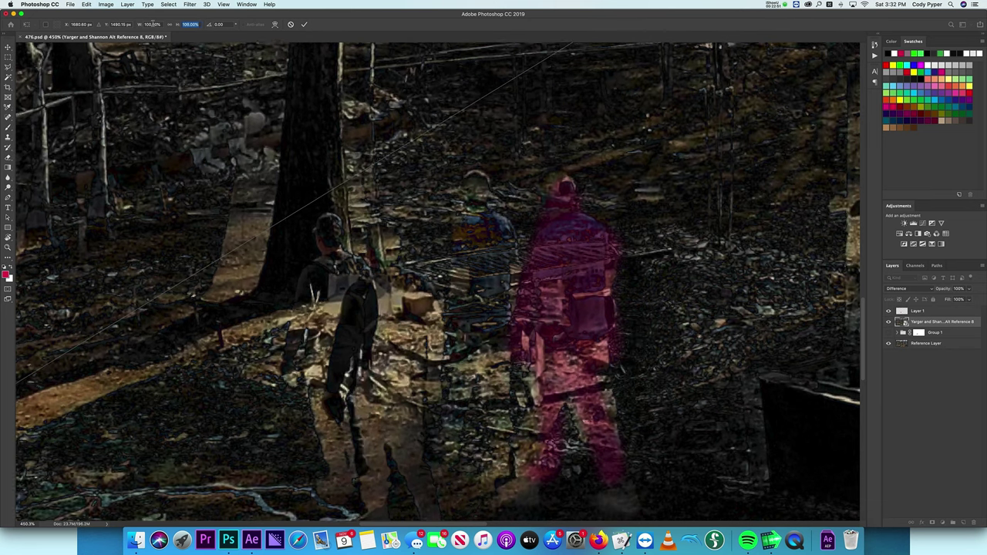
{"action": "left_click", "coordinate": [153, 24]}
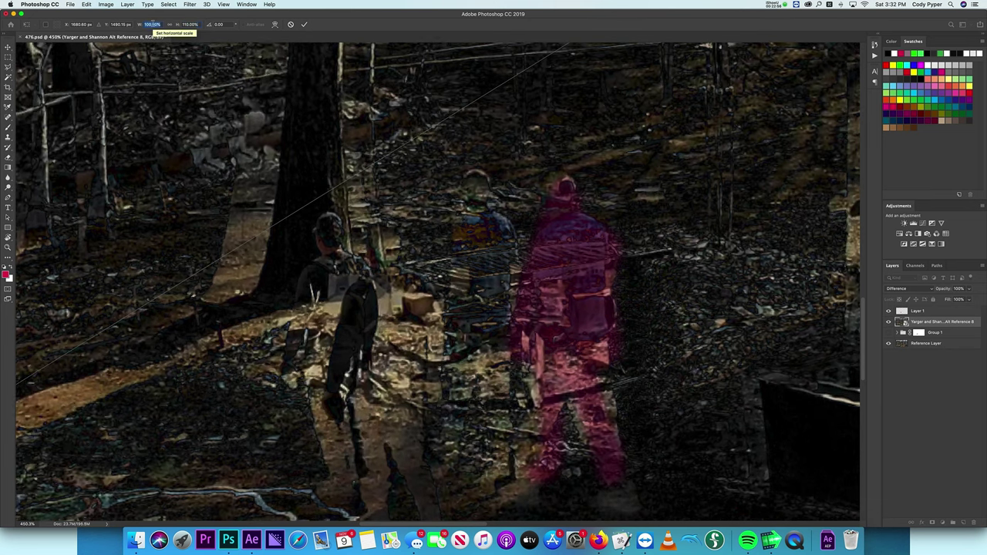
{"action": "key", "text": "Up"}
{"action": "key", "text": "Up"}
{"action": "key", "text": "Up"}
{"action": "key", "text": "Up"}
{"action": "key", "text": "Up"}
{"action": "key", "text": "Up"}
{"action": "key", "text": "Up"}
{"action": "key", "text": "Up"}
{"action": "key", "text": "Up"}
{"action": "key", "text": "Up"}
{"action": "key", "text": "Up"}
{"action": "key", "text": "Up"}
{"action": "key", "text": "Up"}
{"action": "key", "text": "Up"}
{"action": "key", "text": "Up"}
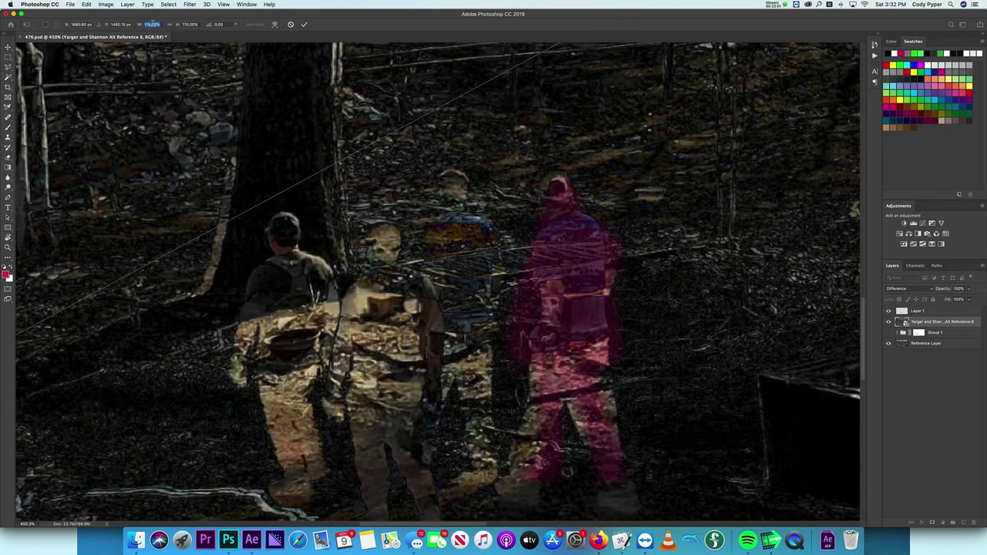
{"action": "key", "text": "Down"}
{"action": "key", "text": "Down"}
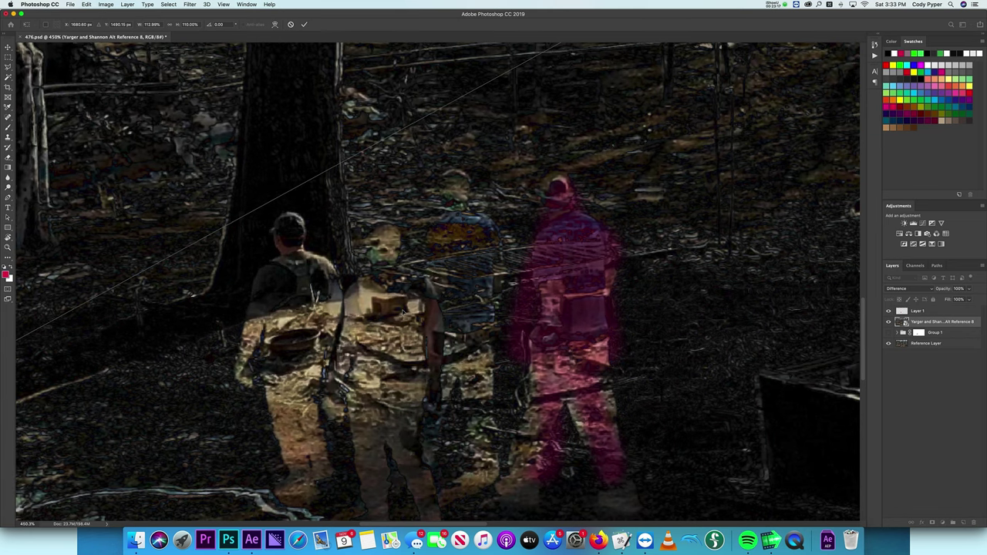
{"action": "key", "text": "Return"}
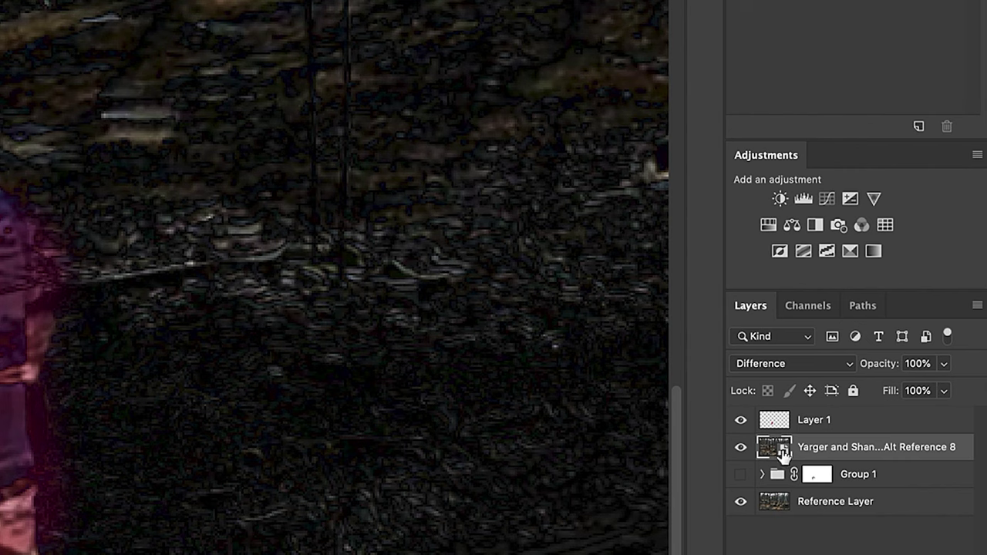
Return Alt Reference 8 to Normal blending, compare visibility, and add a hide-all layer mask.
{"action": "left_click", "coordinate": [903, 289]}
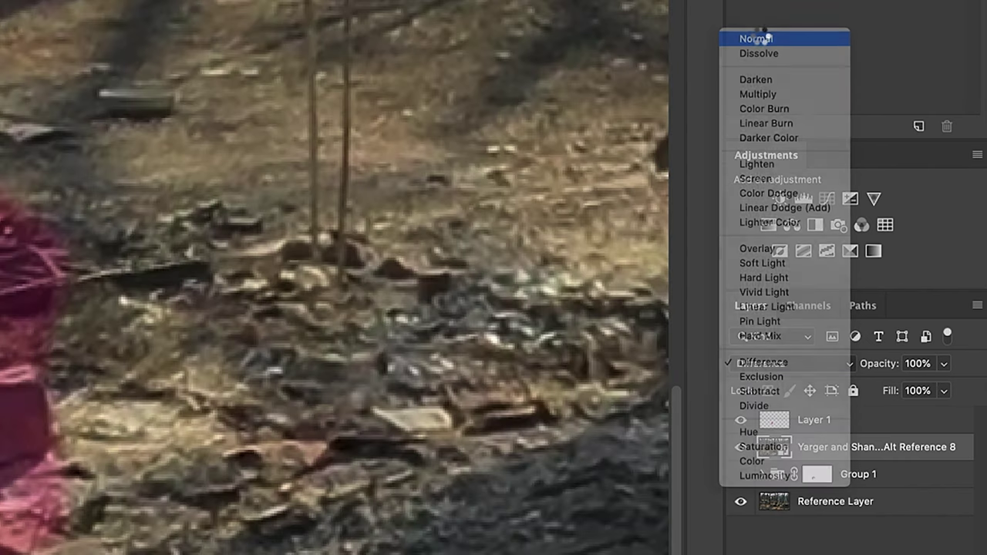
{"action": "left_click", "coordinate": [757, 38]}
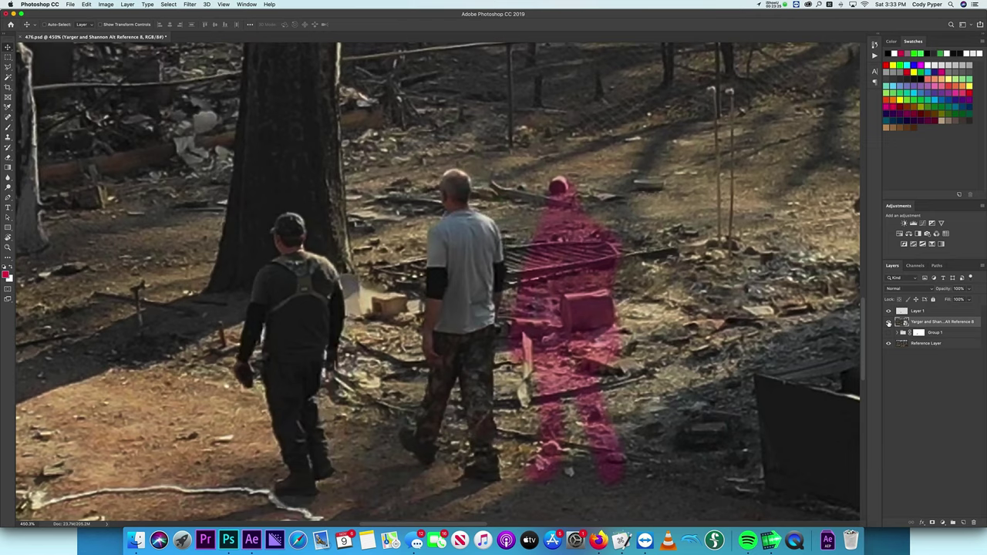
{"action": "left_click", "coordinate": [888, 322], "text": "alt"}
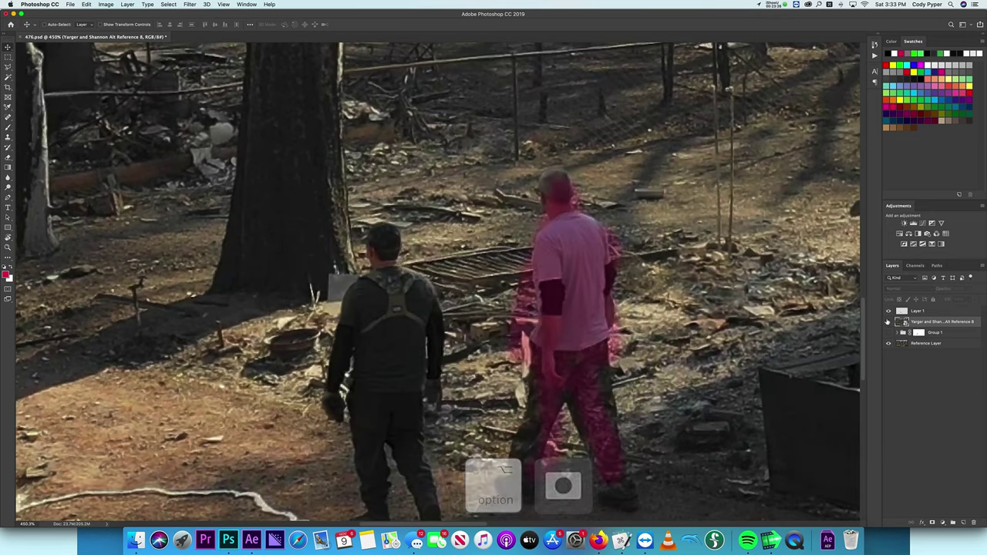
{"action": "left_click", "coordinate": [888, 322]}
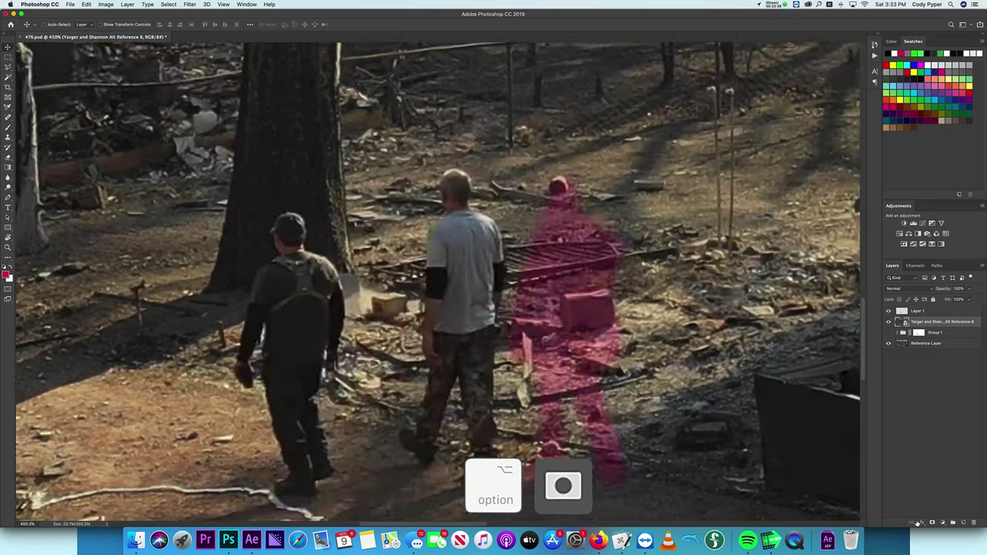
{"action": "left_click", "coordinate": [862, 519], "text": "alt"}
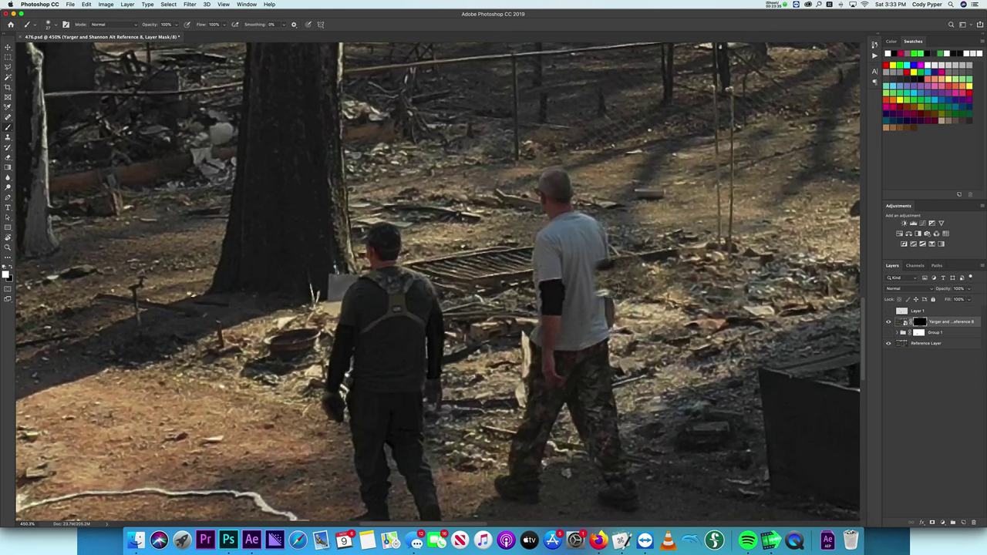
Paint white on the mask to reveal background beside the man's hip, then duplicate the layer.
{"action": "key", "text": "b"}
{"action": "mouse_move", "coordinate": [606, 298]}
{"action": "left_mouse_down"}
{"action": "mouse_move", "coordinate": [606, 407]}
{"action": "mouse_move", "coordinate": [620, 449]}
{"action": "left_mouse_up"}
{"action": "mouse_move", "coordinate": [596, 362]}
{"action": "left_mouse_down"}
{"action": "mouse_move", "coordinate": [592, 390]}
{"action": "mouse_move", "coordinate": [597, 329]}
{"action": "mouse_move", "coordinate": [581, 304]}
{"action": "mouse_move", "coordinate": [576, 366]}
{"action": "mouse_move", "coordinate": [596, 417]}
{"action": "mouse_move", "coordinate": [540, 410]}
{"action": "mouse_move", "coordinate": [542, 396]}
{"action": "mouse_move", "coordinate": [554, 394]}
{"action": "mouse_move", "coordinate": [536, 373]}
{"action": "mouse_move", "coordinate": [556, 355]}
{"action": "mouse_move", "coordinate": [543, 332]}
{"action": "mouse_move", "coordinate": [566, 340]}
{"action": "mouse_move", "coordinate": [552, 326]}
{"action": "mouse_move", "coordinate": [571, 321]}
{"action": "mouse_move", "coordinate": [554, 287]}
{"action": "left_mouse_up"}
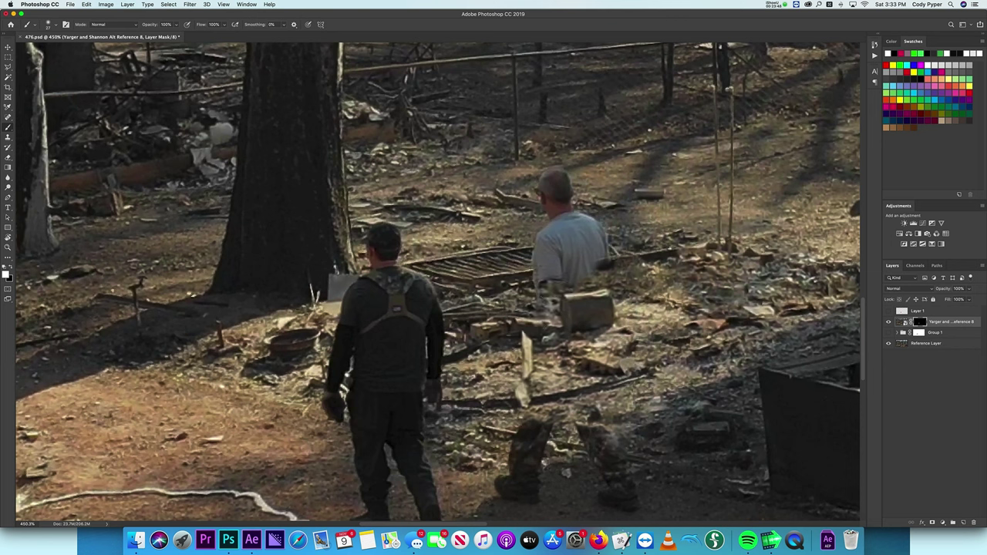
{"action": "key", "text": "super+z"}
{"action": "key", "text": "super+z"}
{"action": "key", "text": "super+z"}
{"action": "key", "text": "super+z"}
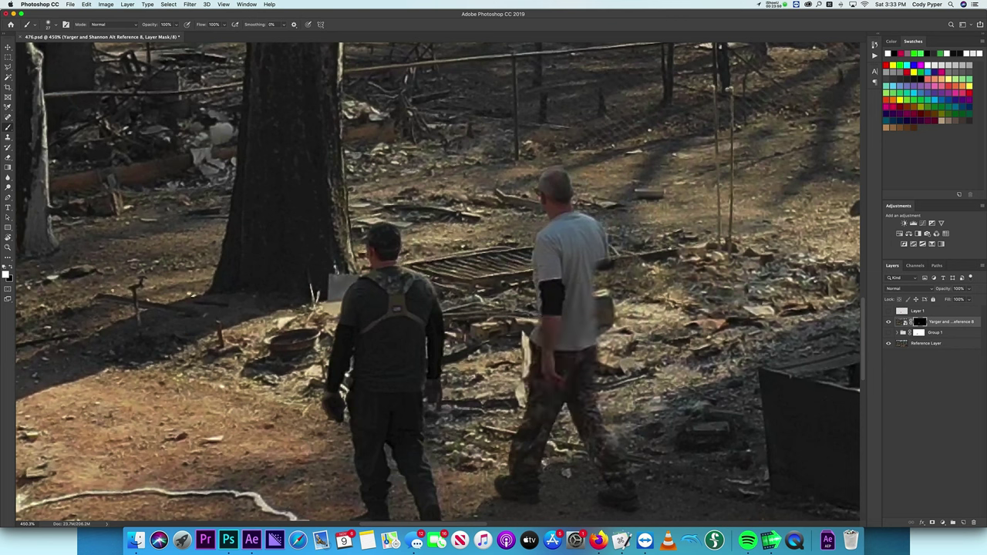
{"action": "mouse_move", "coordinate": [578, 296]}
{"action": "left_mouse_down"}
{"action": "mouse_move", "coordinate": [586, 325]}
{"action": "mouse_move", "coordinate": [577, 404]}
{"action": "mouse_move", "coordinate": [588, 424]}
{"action": "left_mouse_up"}
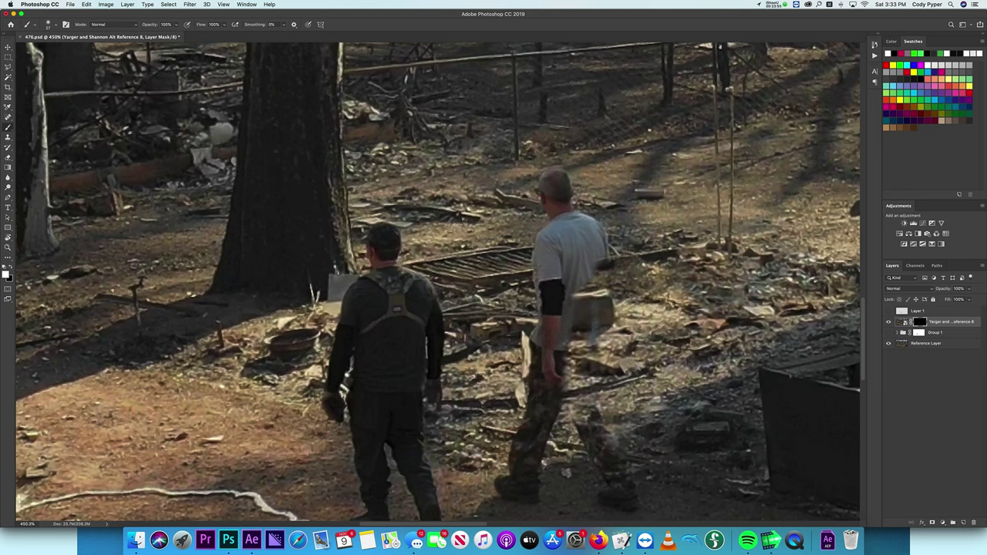
{"action": "left_click_drag", "start_coordinate": [590, 354], "coordinate": [597, 342]}
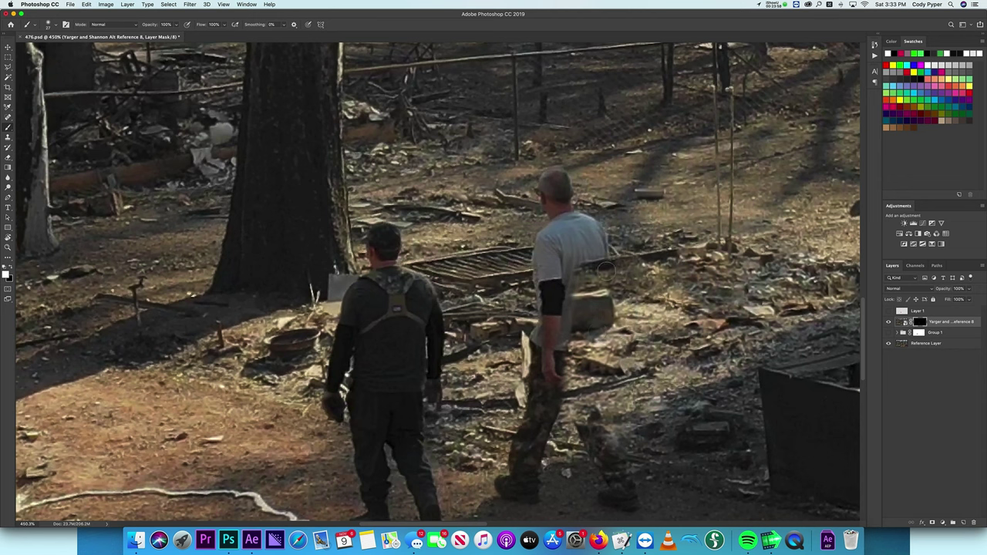
{"action": "key", "text": "super+j"}
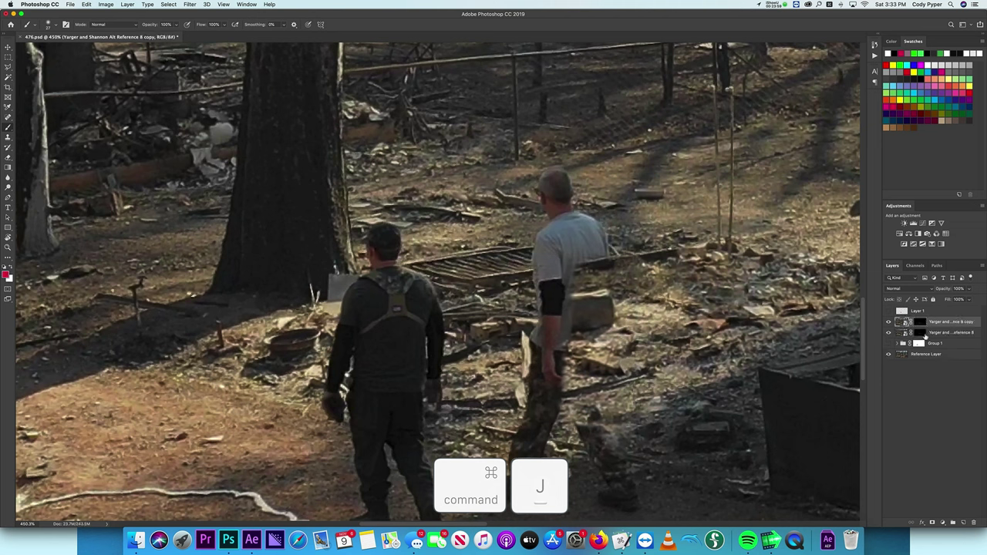
Delete the copy layer's mask and paint out the man's shirt to reveal the fence rail.
{"action": "left_click", "coordinate": [921, 325]}
{"action": "right_click", "coordinate": [919, 325]}
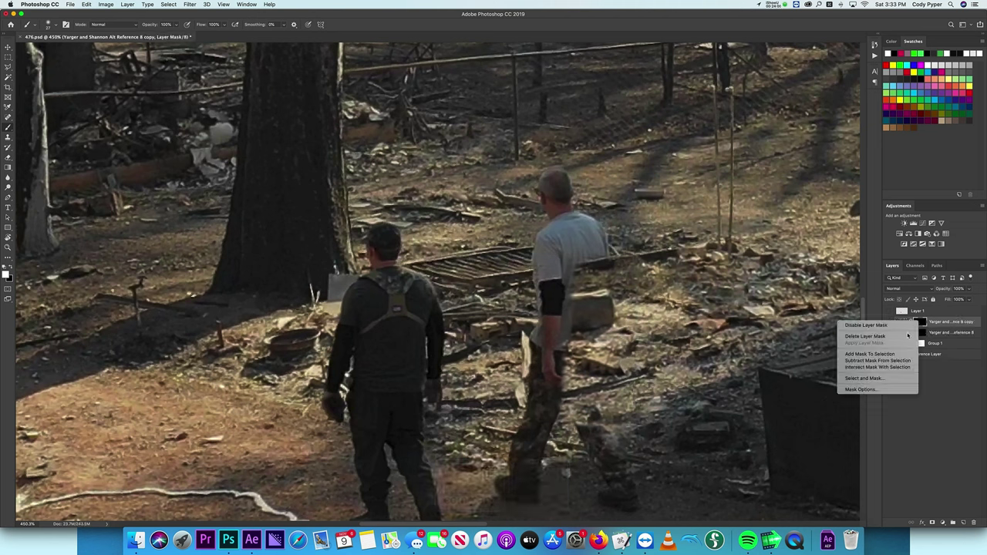
{"action": "left_click", "coordinate": [915, 336]}
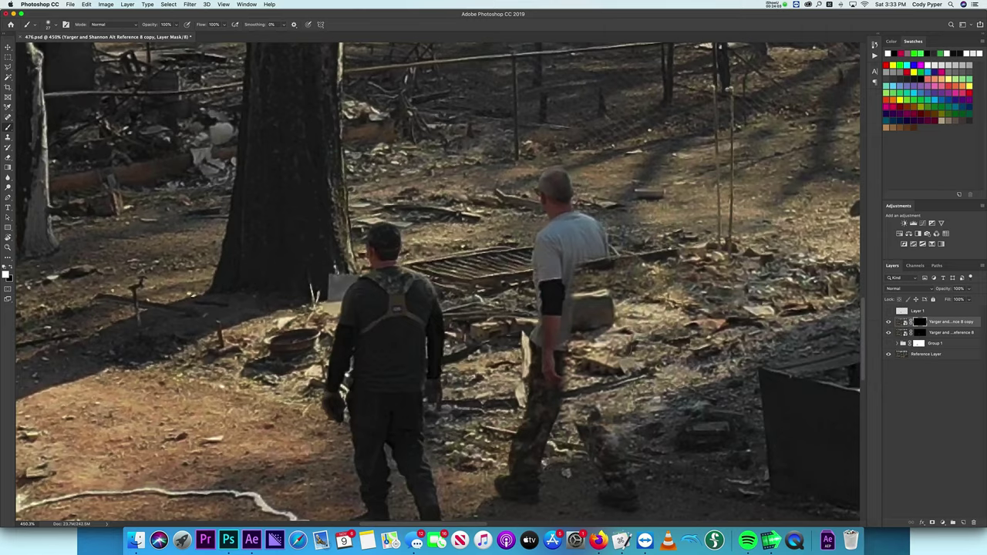
{"action": "mouse_move", "coordinate": [532, 279]}
{"action": "left_mouse_down"}
{"action": "mouse_move", "coordinate": [574, 270]}
{"action": "mouse_move", "coordinate": [554, 286]}
{"action": "mouse_move", "coordinate": [569, 318]}
{"action": "mouse_move", "coordinate": [561, 336]}
{"action": "mouse_move", "coordinate": [546, 328]}
{"action": "mouse_move", "coordinate": [541, 347]}
{"action": "mouse_move", "coordinate": [557, 352]}
{"action": "mouse_move", "coordinate": [561, 371]}
{"action": "left_mouse_up"}
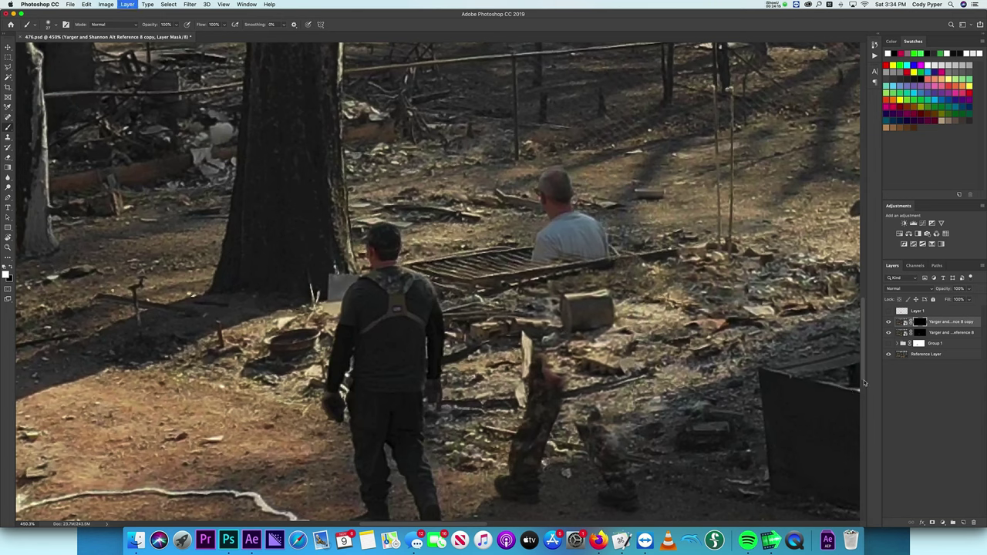
Duplicate it as copy 2 with a hide-all mask, paint over the arm, set 50% opacity.
{"action": "right_click", "coordinate": [863, 383]}
{"action": "left_click", "coordinate": [871, 336]}
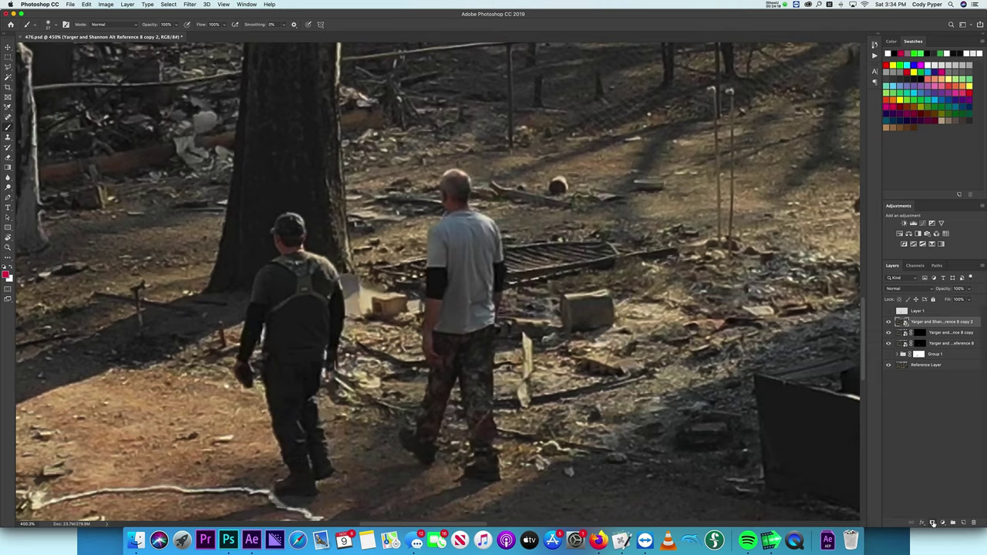
{"action": "left_click", "coordinate": [932, 522], "text": "alt"}
{"action": "mouse_move", "coordinate": [532, 351]}
{"action": "left_mouse_down"}
{"action": "mouse_move", "coordinate": [529, 401]}
{"action": "mouse_move", "coordinate": [545, 414]}
{"action": "mouse_move", "coordinate": [552, 384]}
{"action": "left_mouse_up"}
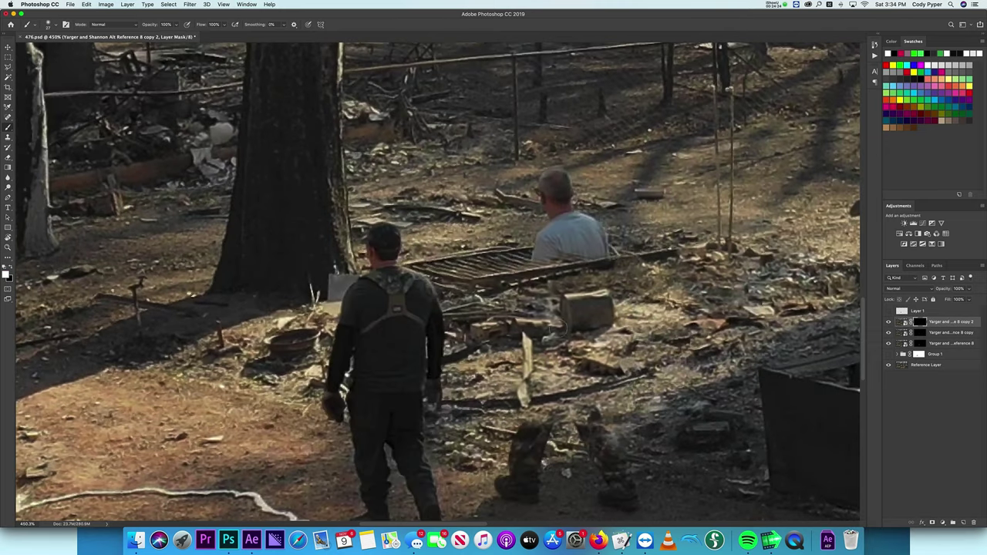
{"action": "key", "text": "v"}
{"action": "key", "text": "5"}
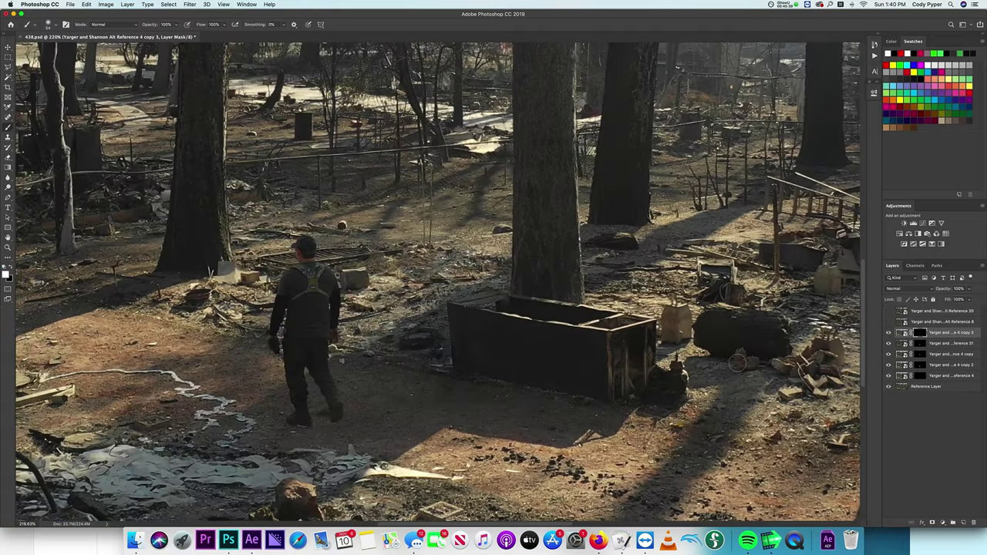
Group the five patch layers into Group 1 with Cmd+G and add a black mask to it.
{"action": "key", "text": "v"}
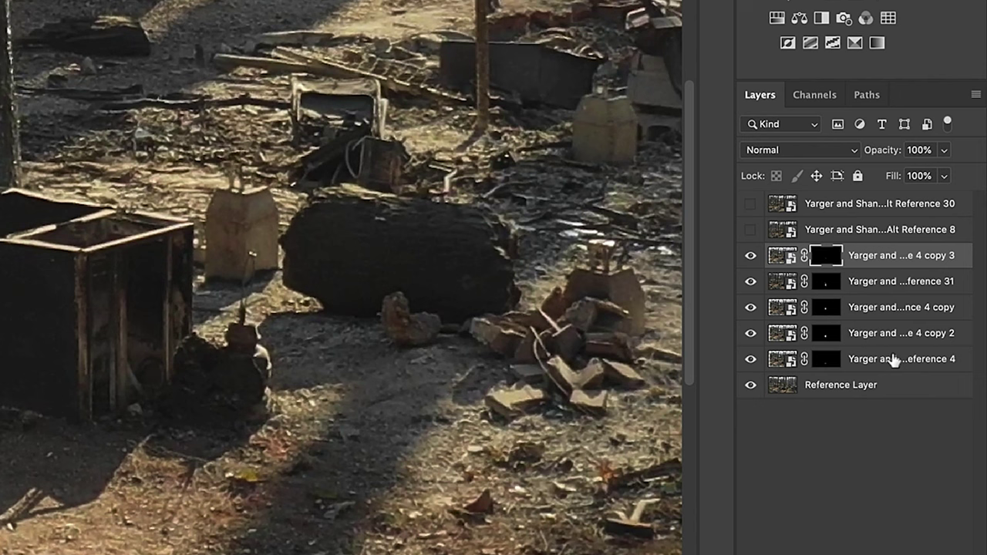
{"action": "key", "text": "super+g"}
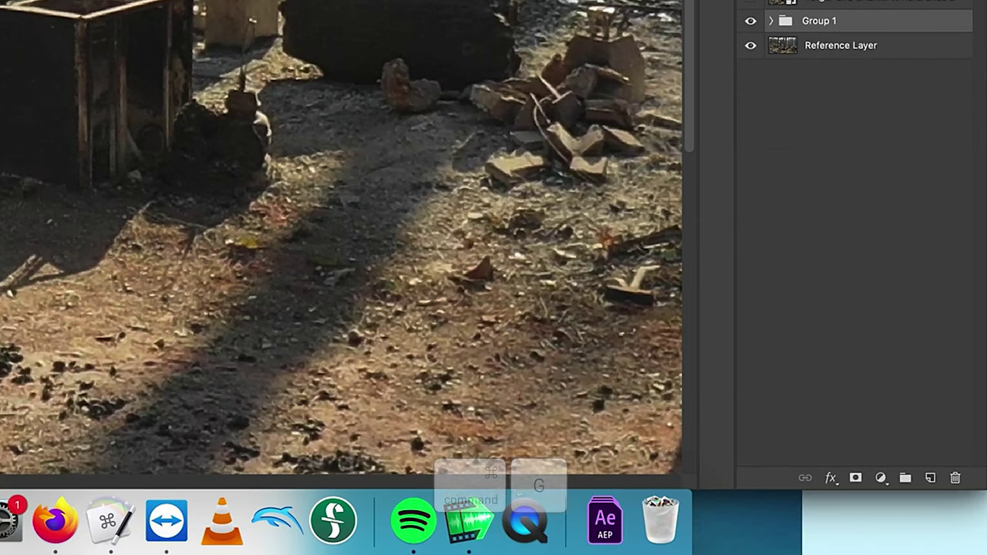
{"action": "left_click", "coordinate": [856, 478], "text": "alt"}
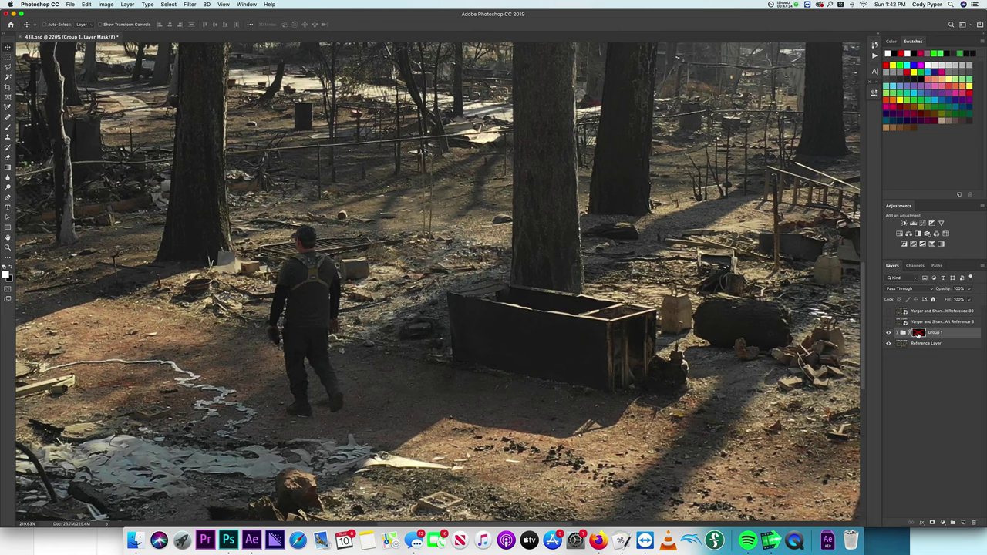
Toggle Group 1's mask off and on to compare the patched fence with the original.
{"action": "left_click", "coordinate": [917, 333], "text": "shift"}
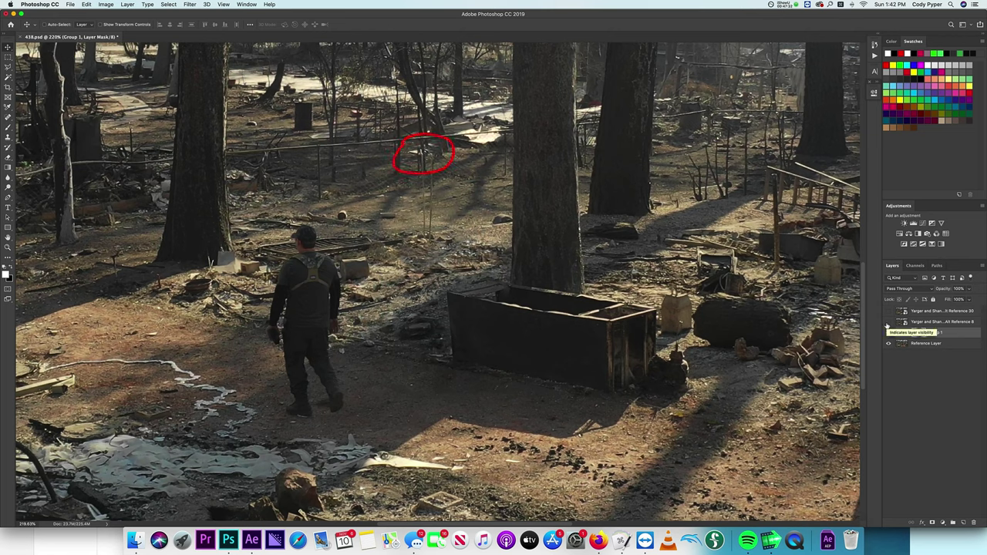
{"action": "left_click", "coordinate": [917, 333], "text": "shift"}
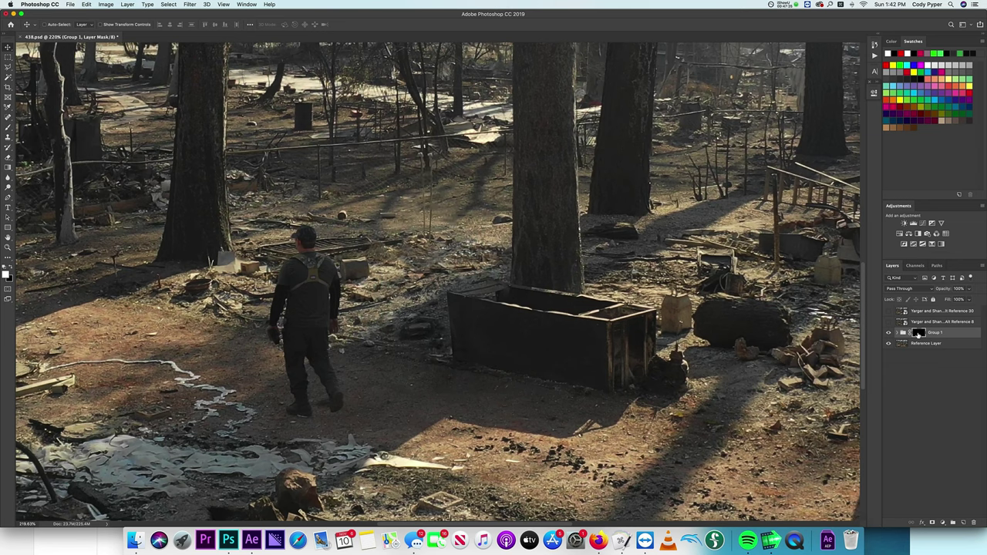
{"action": "left_click", "coordinate": [918, 333], "text": "shift"}
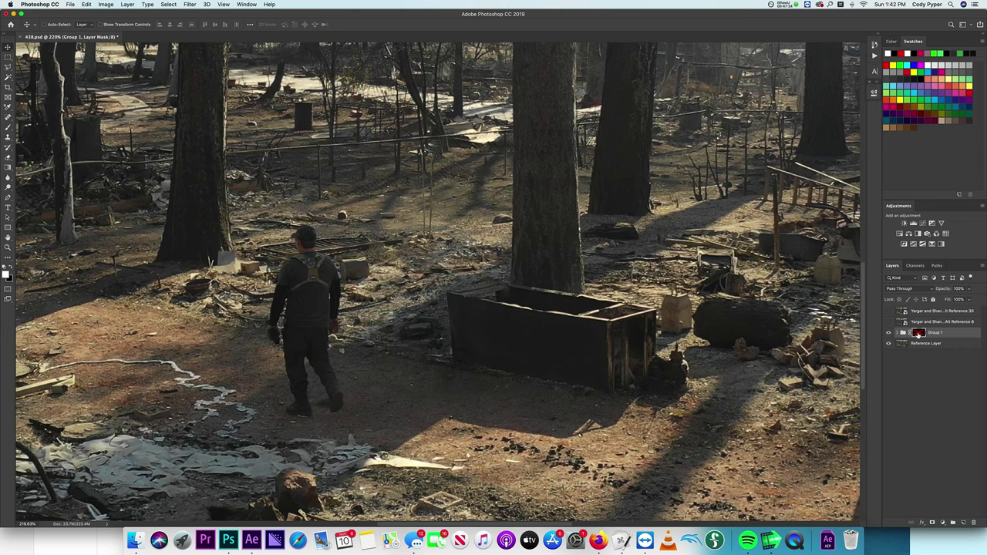
{"action": "left_click", "coordinate": [917, 333], "text": "shift"}
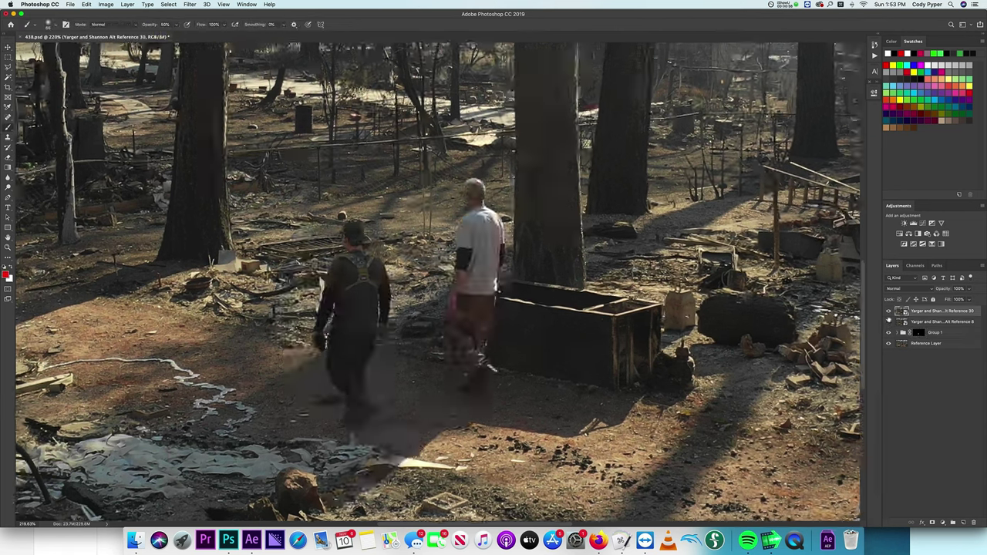
Toggle the top reference layer and its Difference copy to check the patch alignment.
{"action": "left_click", "coordinate": [888, 311]}
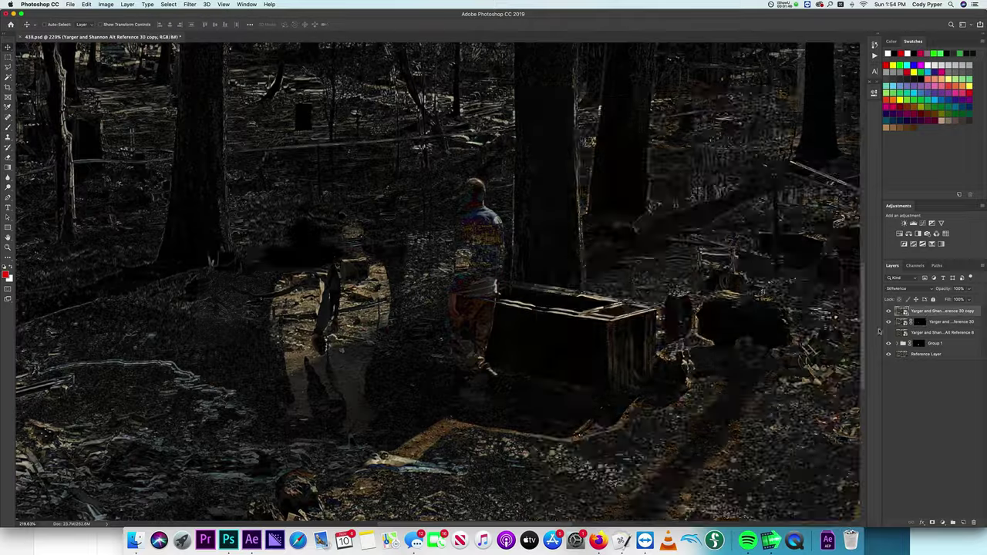
{"action": "left_click", "coordinate": [890, 331]}
{"action": "left_click", "coordinate": [891, 331]}
{"action": "left_click", "coordinate": [890, 331]}
{"action": "left_click", "coordinate": [890, 331]}
{"action": "left_click", "coordinate": [891, 331]}
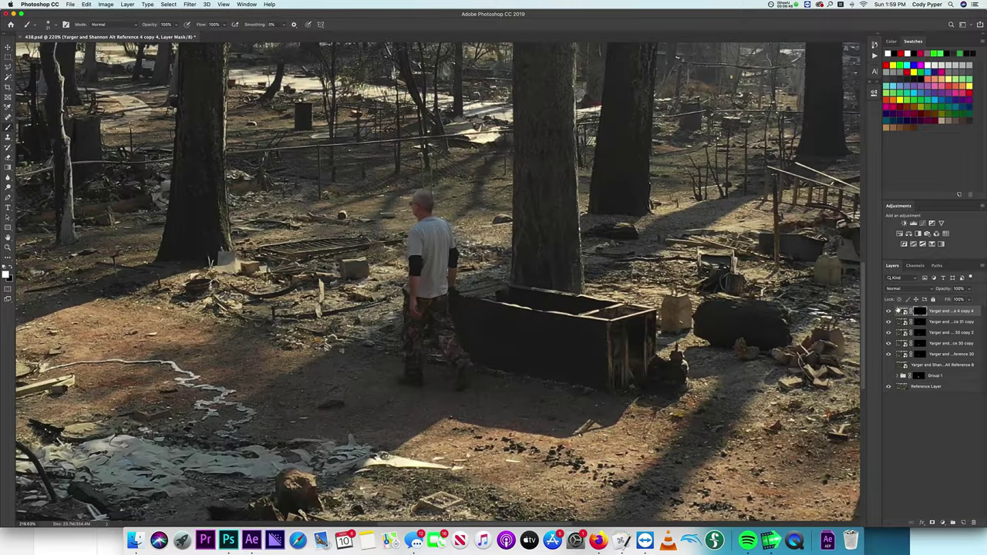
Compare the left man's layer and Group 2's masked patch on and off, then save 476.psd.
{"action": "left_click", "coordinate": [888, 311]}
{"action": "left_click", "coordinate": [888, 310]}
{"action": "left_click", "coordinate": [888, 311]}
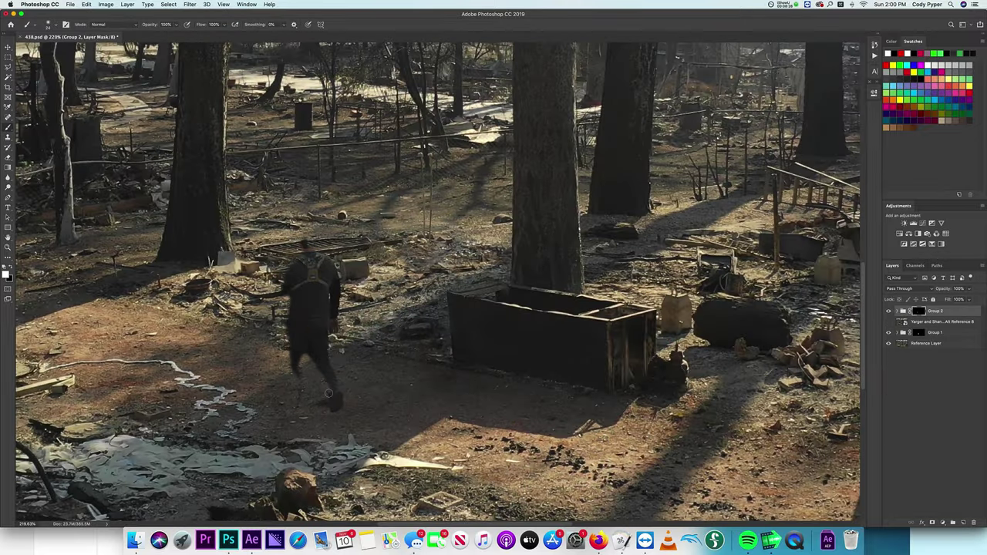
{"action": "key", "text": "backslash"}
{"action": "key", "text": "backslash"}
{"action": "left_click", "coordinate": [888, 312]}
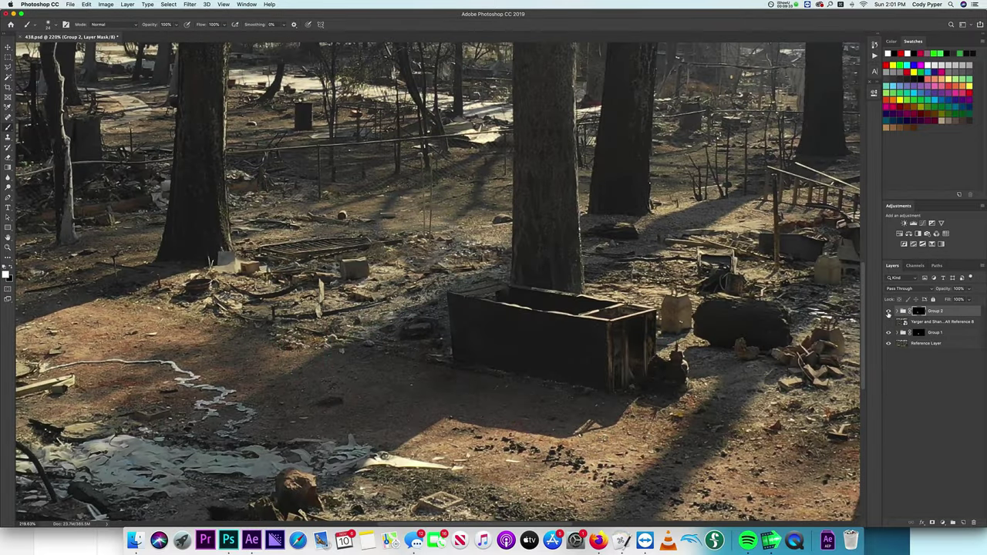
{"action": "key", "text": "super+s"}
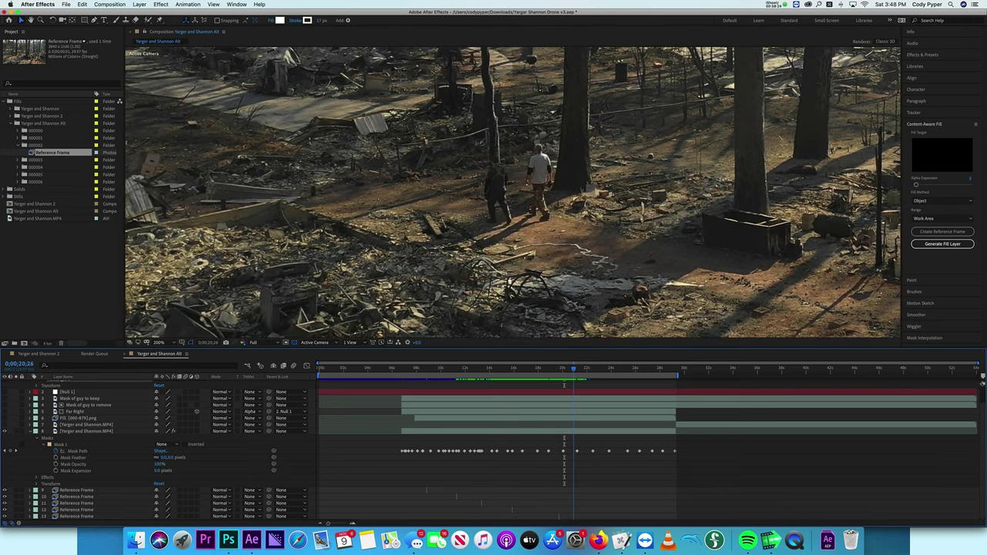
Stop the preview and set Mask 1 on Yarger and Shannon.MP4 to Subtract.
{"action": "key", "text": "space"}
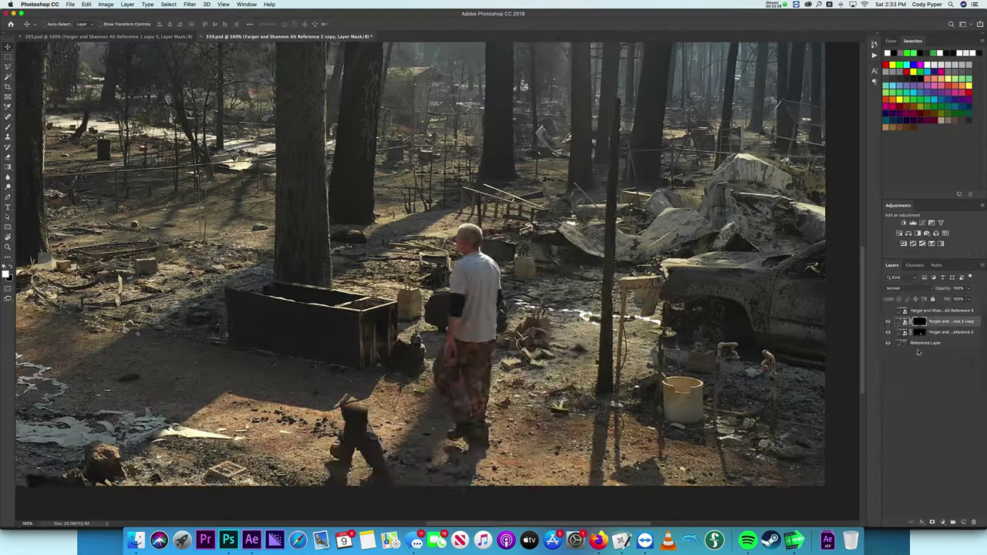
{"action": "key", "text": "shift+alt+n"}
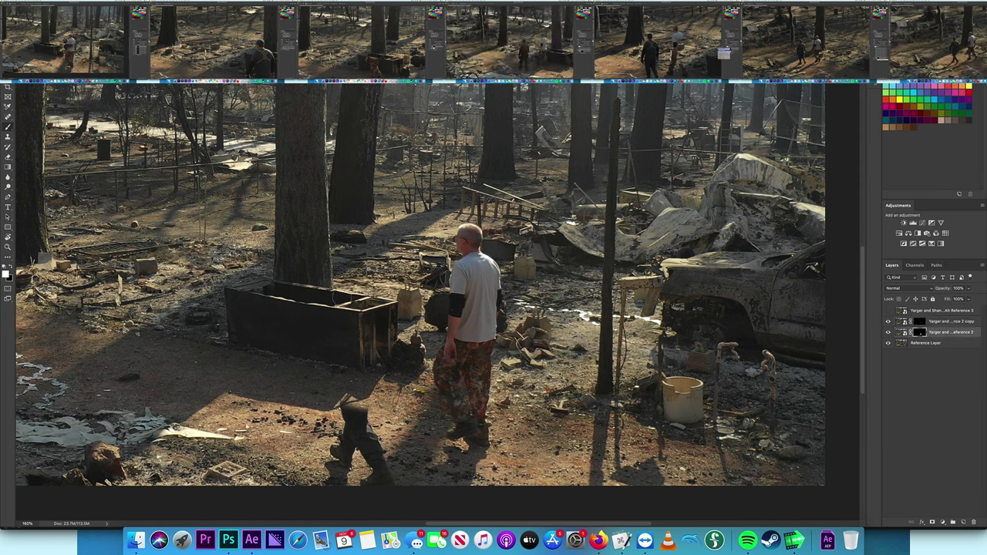
{"action": "key", "text": "super+j"}
{"action": "key", "text": "shift+alt+e"}
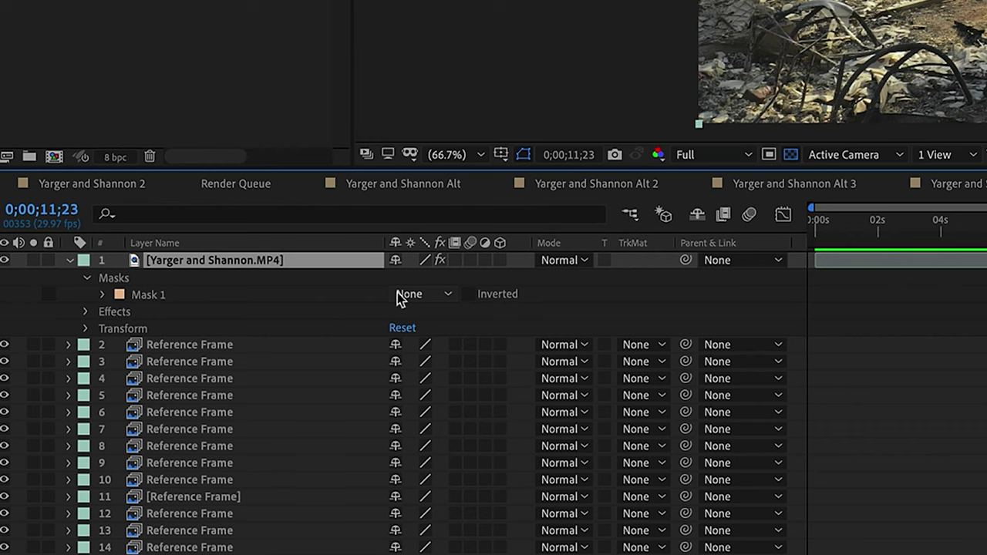
{"action": "left_click", "coordinate": [407, 294]}
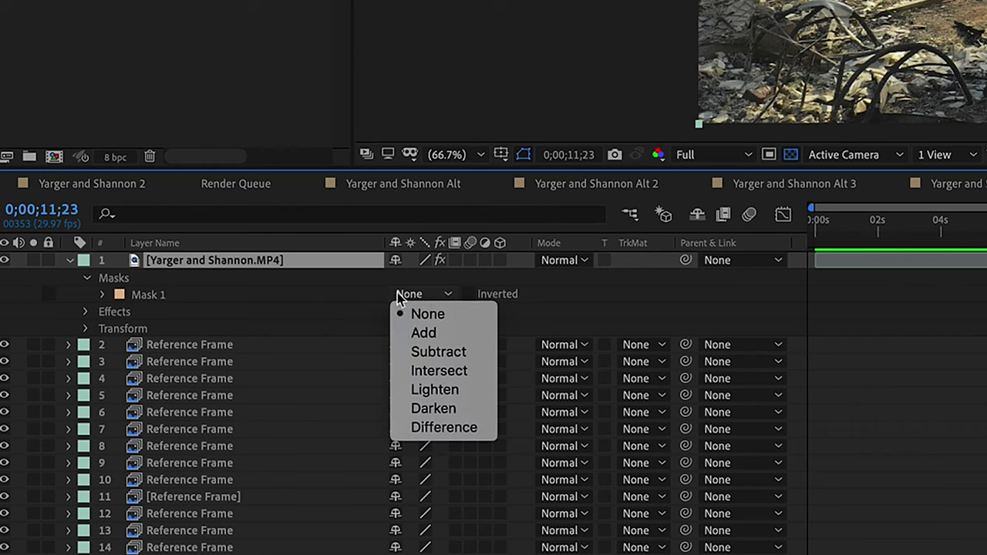
{"action": "left_click", "coordinate": [452, 353]}
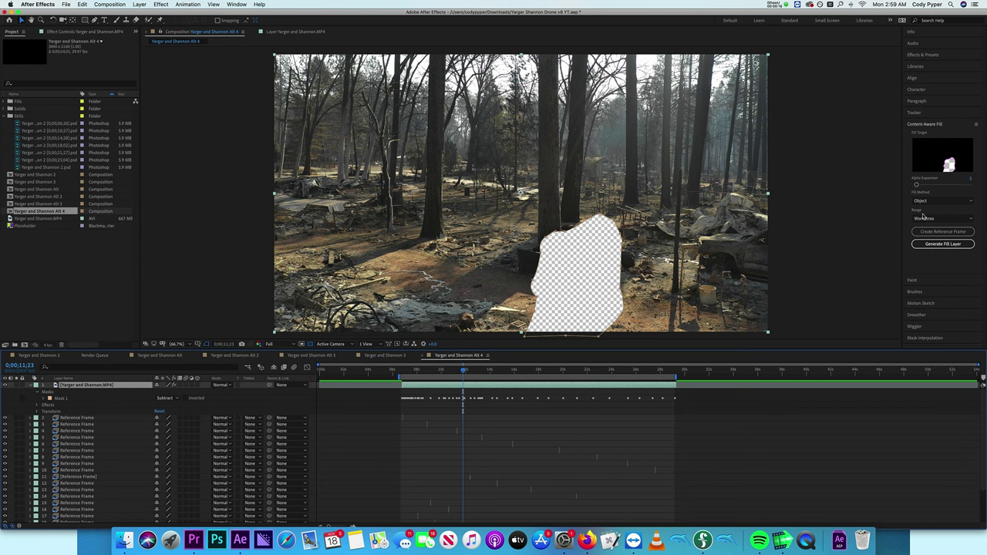
Create a reference frame, then generate the Content-Aware Fill layer across all 880 frames.
{"action": "left_click", "coordinate": [932, 234]}
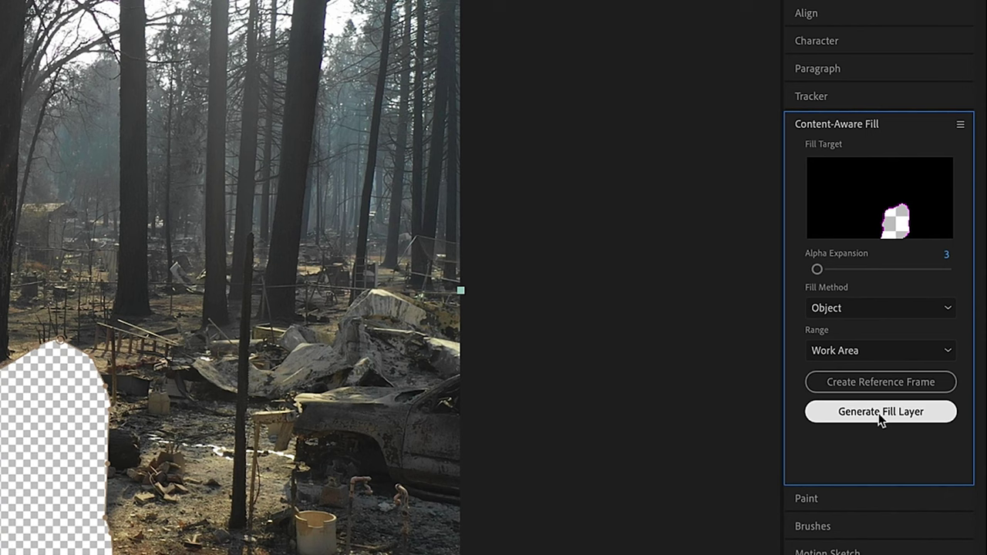
{"action": "left_click", "coordinate": [943, 245]}
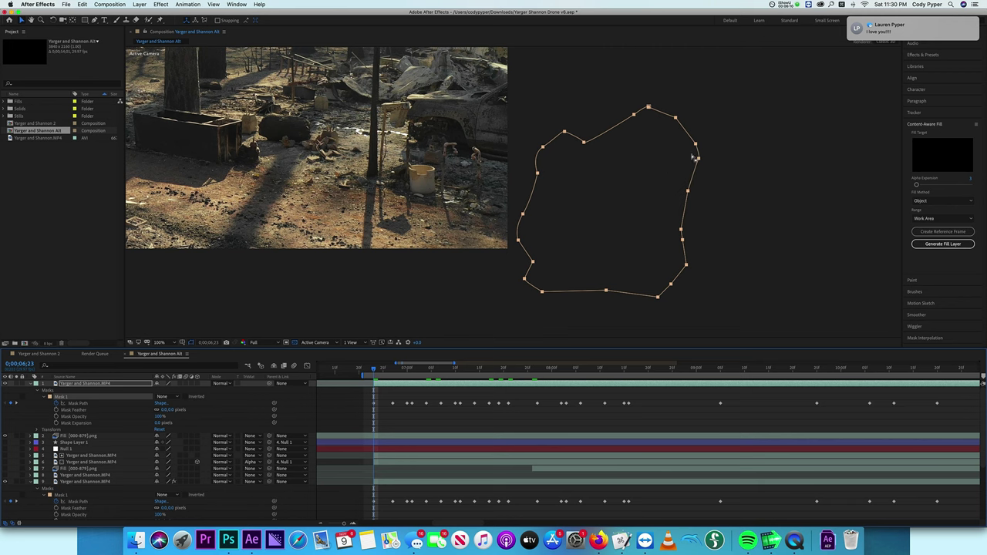
Delete the mask's right-side points, set Mask Feather to 15 px, and preview the blend.
{"action": "left_click_drag", "start_coordinate": [754, 92], "coordinate": [626, 323]}
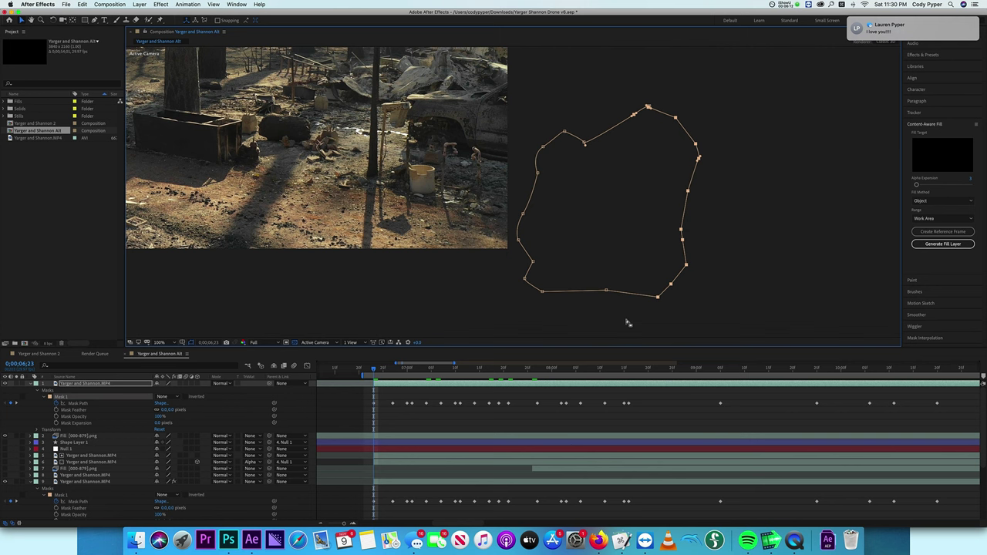
{"action": "key", "text": "Delete"}
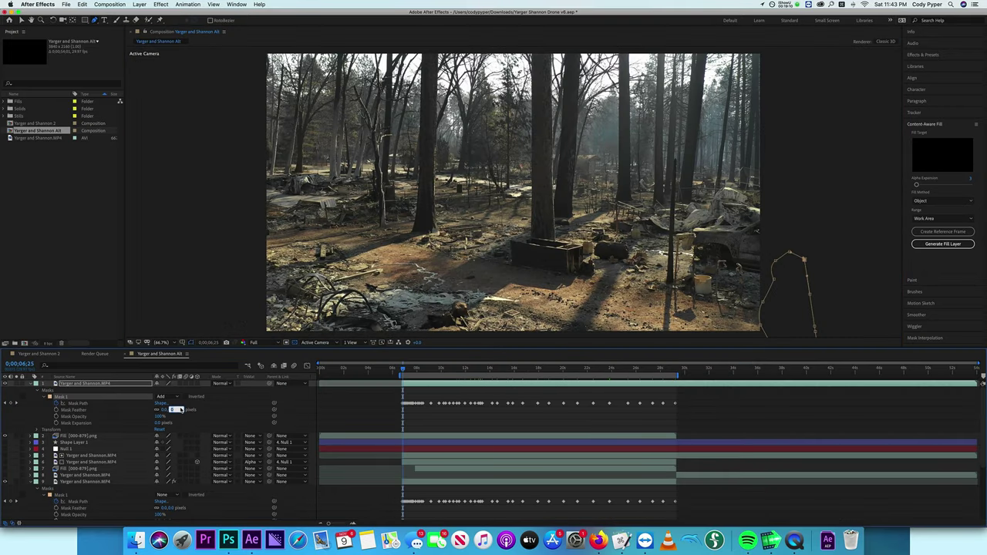
{"action": "key", "text": "Return"}
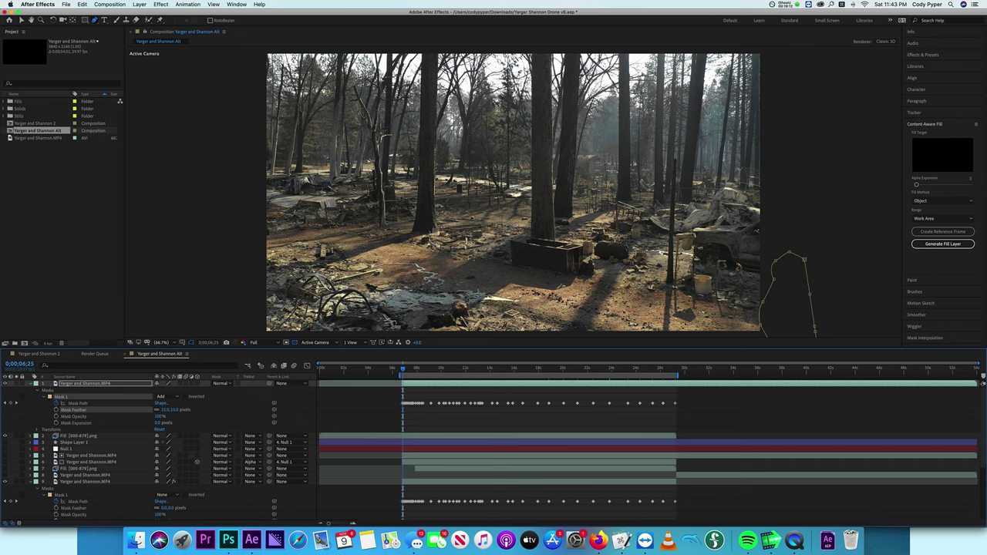
{"action": "left_click", "coordinate": [441, 425]}
{"action": "key", "text": "space"}
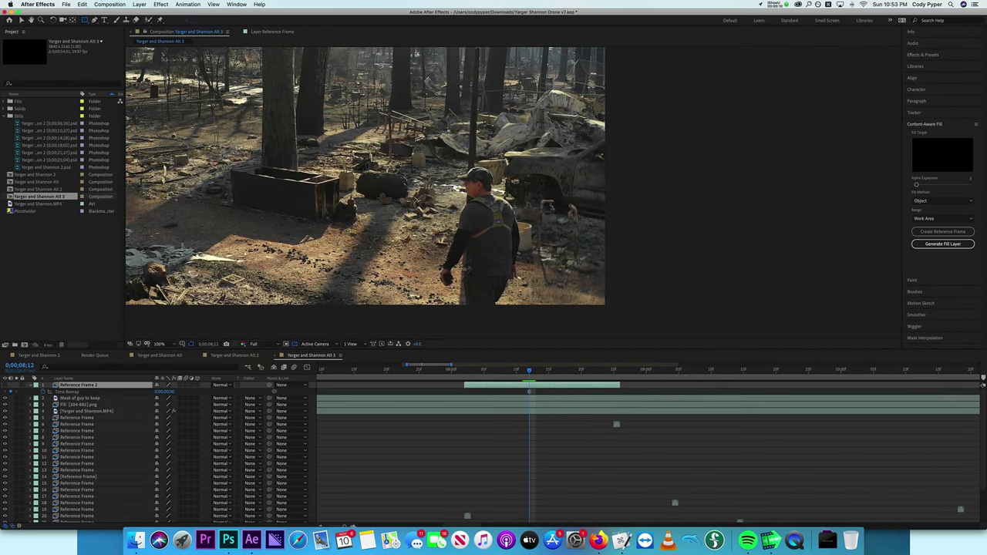
Check Reference Frame 2 in Difference blending, then return it to Normal.
{"action": "key", "text": "v"}
{"action": "key", "text": "ctrl+v"}
{"action": "left_click", "coordinate": [221, 384]}
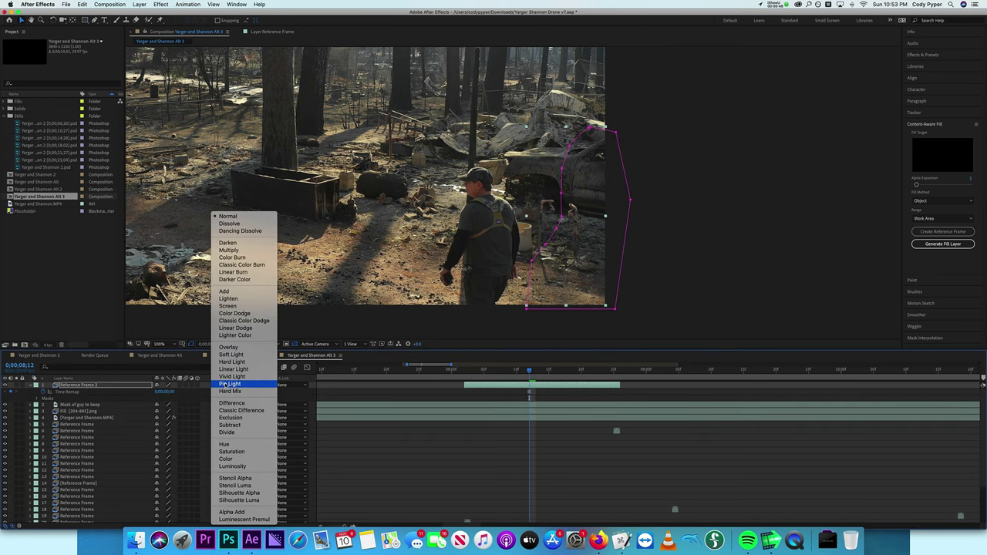
{"action": "left_click", "coordinate": [231, 403]}
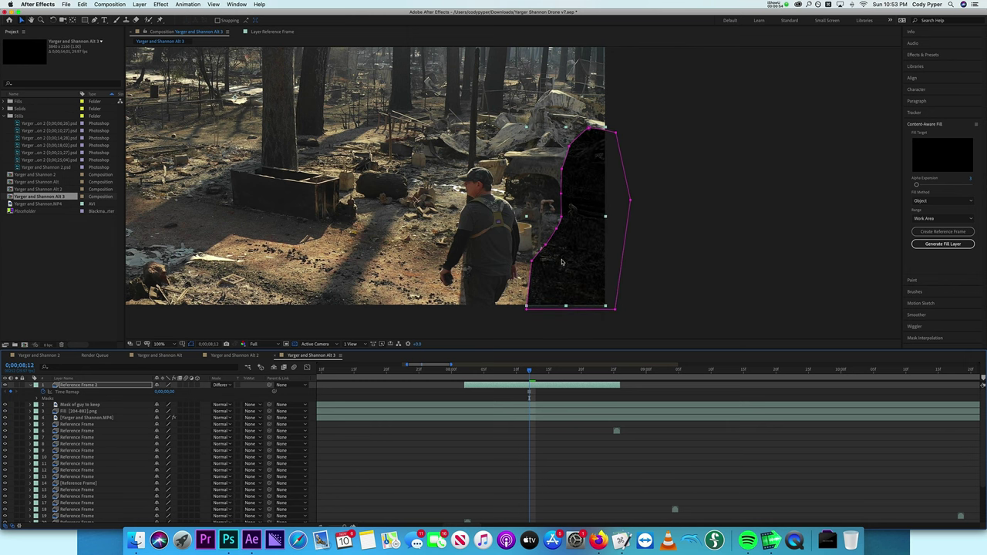
{"action": "key", "text": "super+z"}
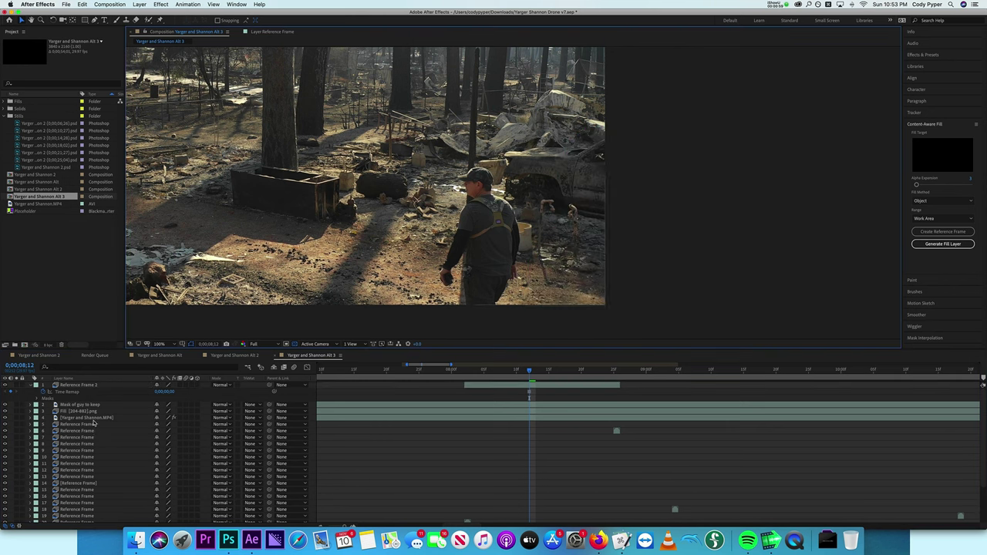
Compare against the Yarger and Shannon 2 comp and paste a footage layer copy into Alt 3.
{"action": "left_click", "coordinate": [31, 418]}
{"action": "left_click", "coordinate": [31, 418]}
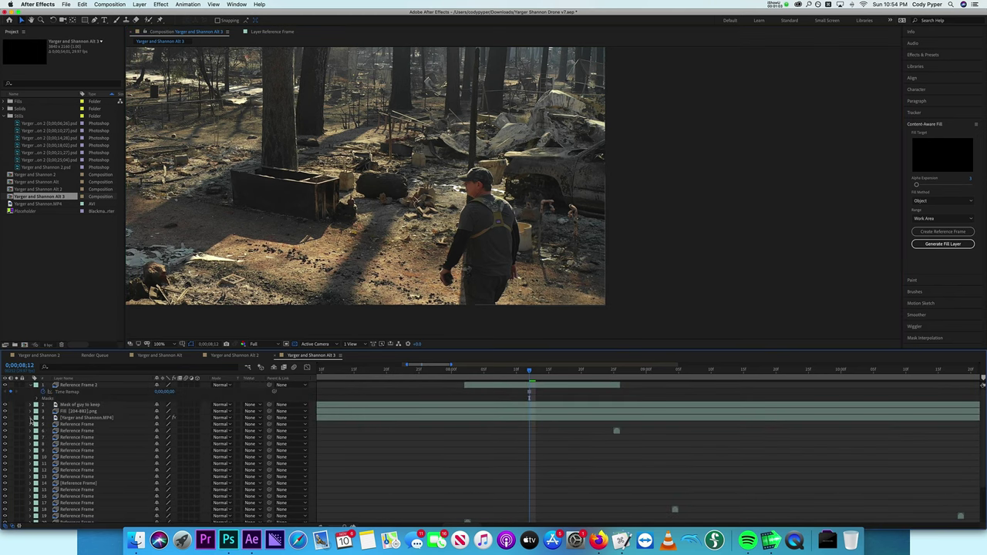
{"action": "left_click", "coordinate": [39, 355]}
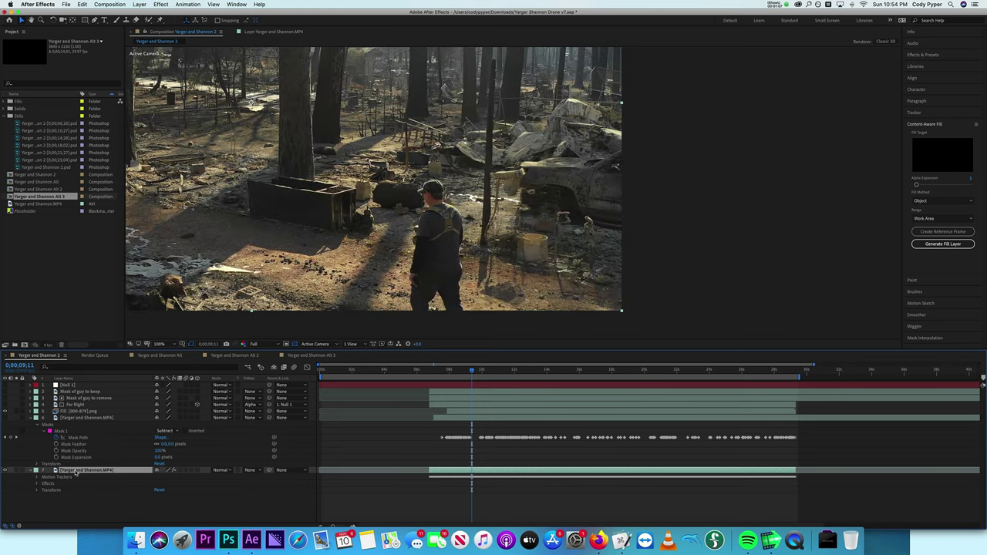
{"action": "left_click", "coordinate": [300, 357]}
{"action": "key", "text": "super+v"}
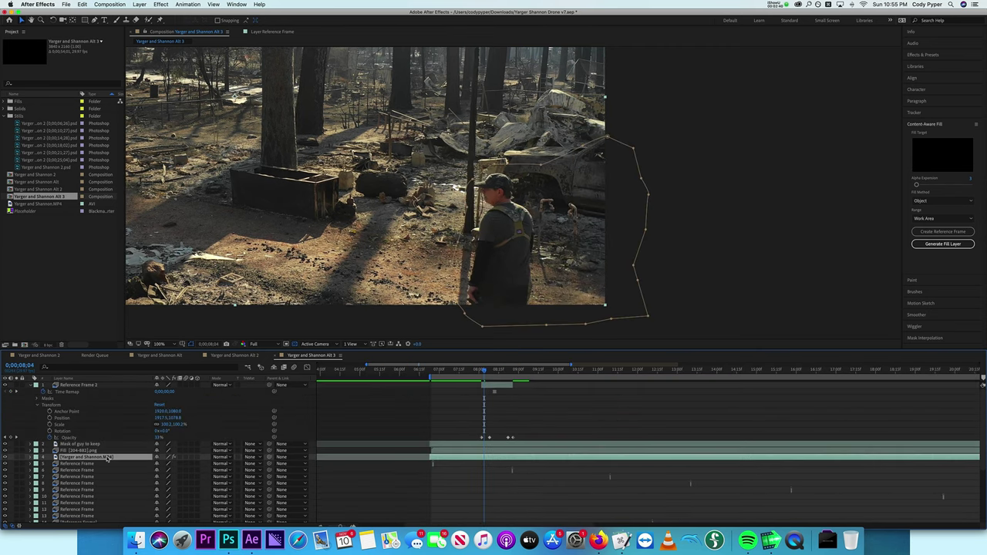
Move the footage copy to the top of the stack and select its Mask 1.
{"action": "left_click_drag", "start_coordinate": [108, 458], "coordinate": [94, 385]}
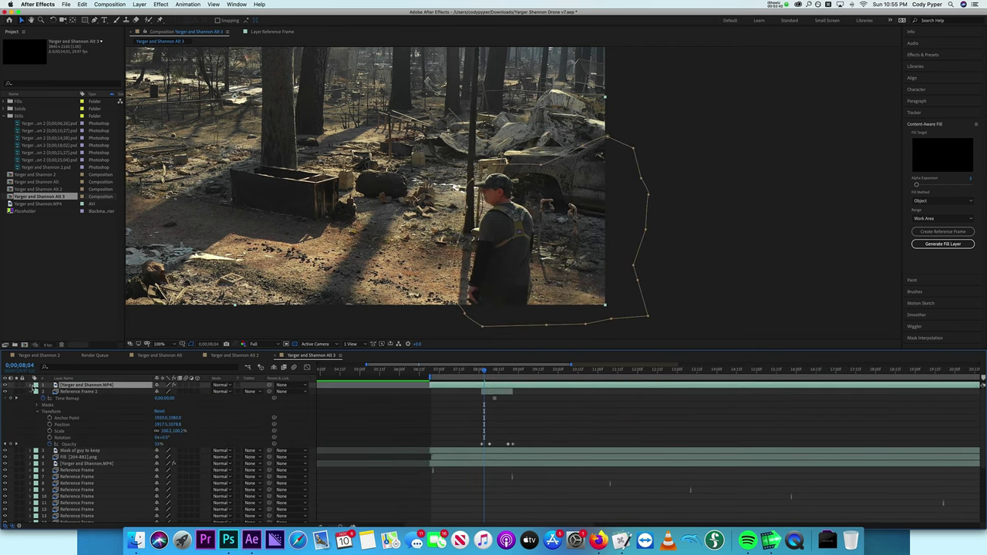
{"action": "left_click", "coordinate": [31, 385]}
{"action": "left_click", "coordinate": [37, 392]}
{"action": "left_click", "coordinate": [61, 398]}
{"action": "left_click", "coordinate": [83, 387]}
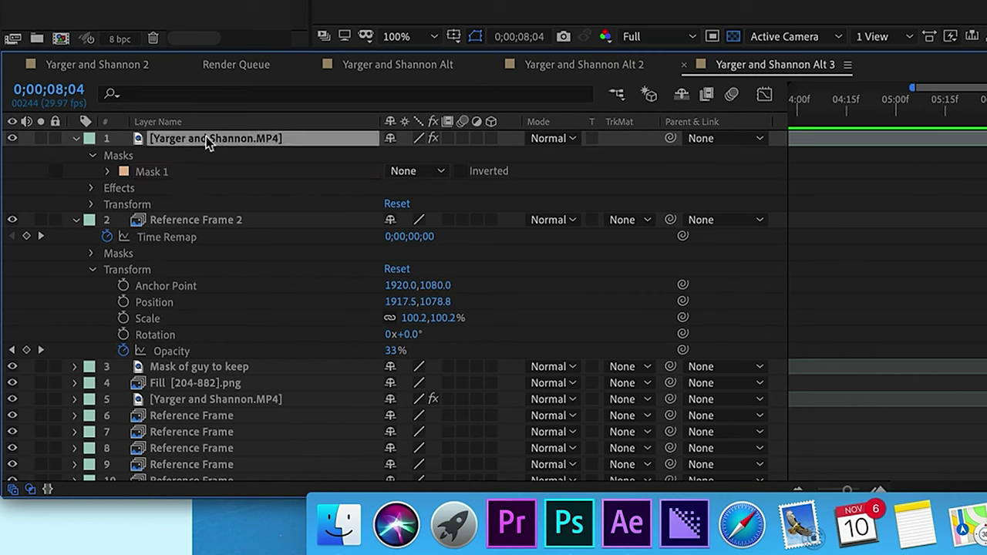
{"action": "left_click", "coordinate": [207, 171]}
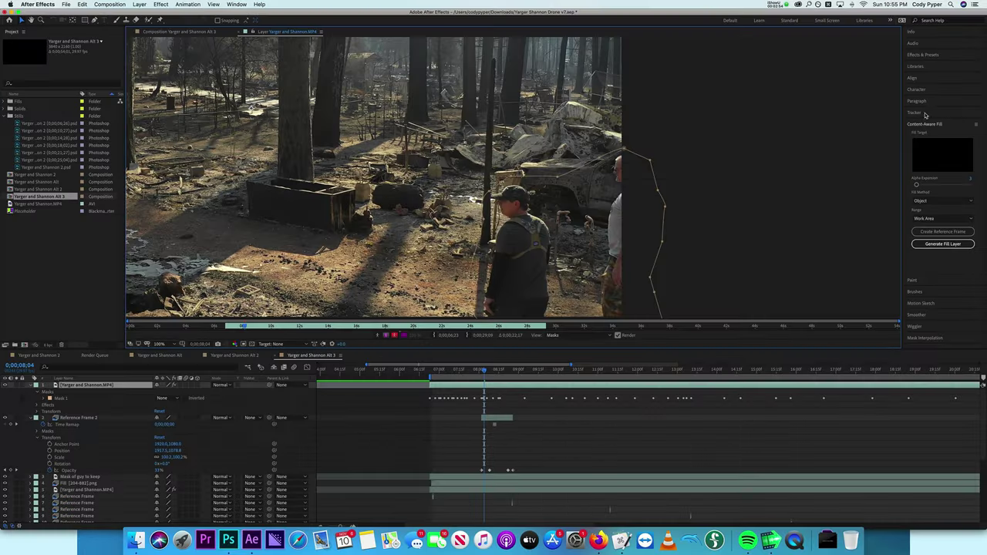
Start Track Motion on the truck at 400% zoom and analyze backward from 8;14 to 8;02.
{"action": "left_click", "coordinate": [925, 114]}
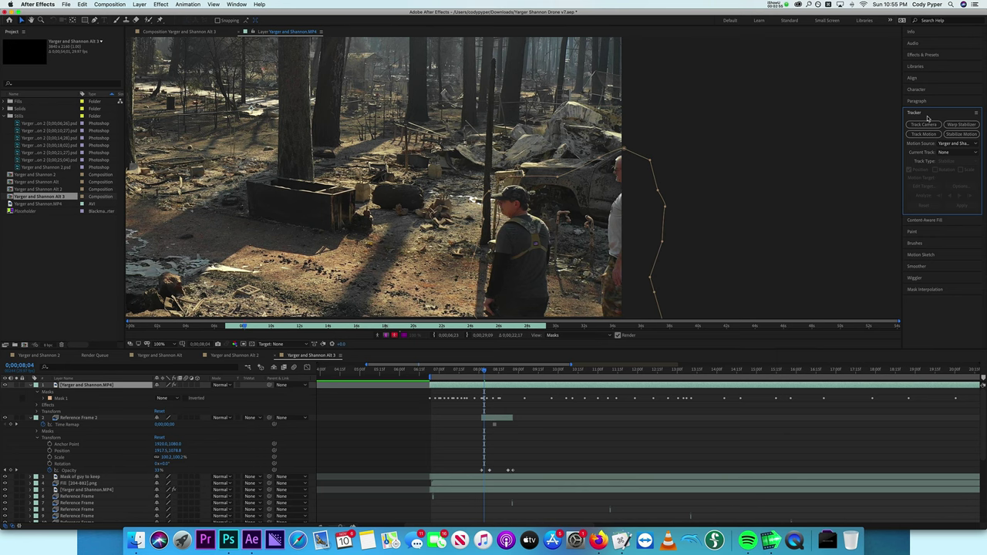
{"action": "left_click", "coordinate": [923, 134]}
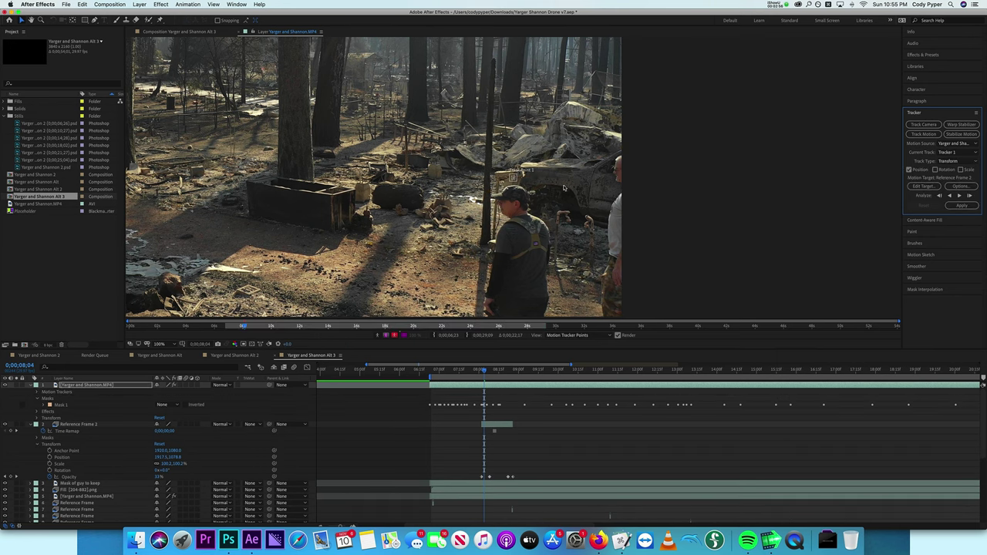
{"action": "key", "text": "period"}
{"action": "scroll", "coordinate": [528, 188], "scroll_direction": "right", "scroll_amount": 5}
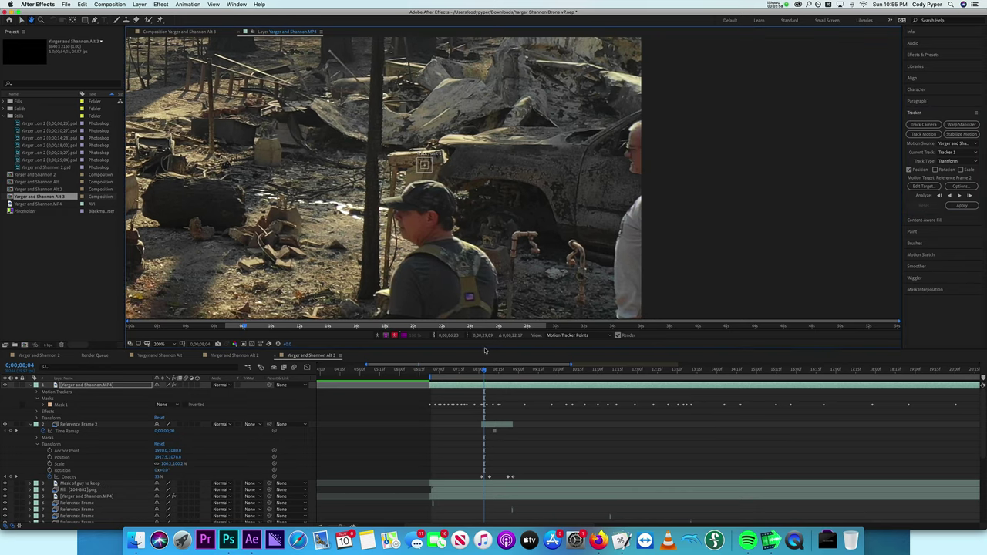
{"action": "left_click", "coordinate": [483, 373]}
{"action": "left_click_drag", "start_coordinate": [482, 373], "coordinate": [505, 375]}
{"action": "left_click", "coordinate": [482, 373]}
{"action": "key", "text": "period"}
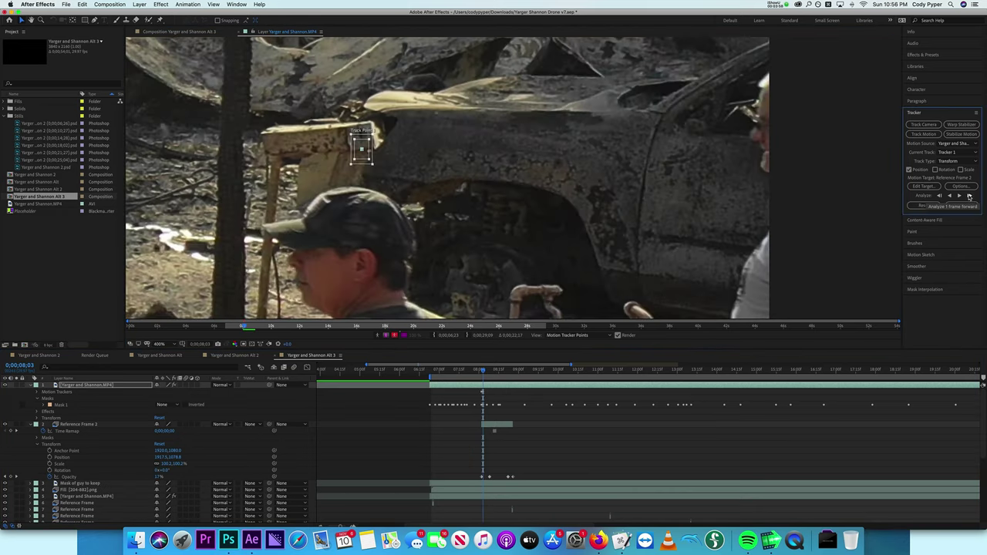
{"action": "left_click_drag", "start_coordinate": [483, 373], "coordinate": [512, 374]}
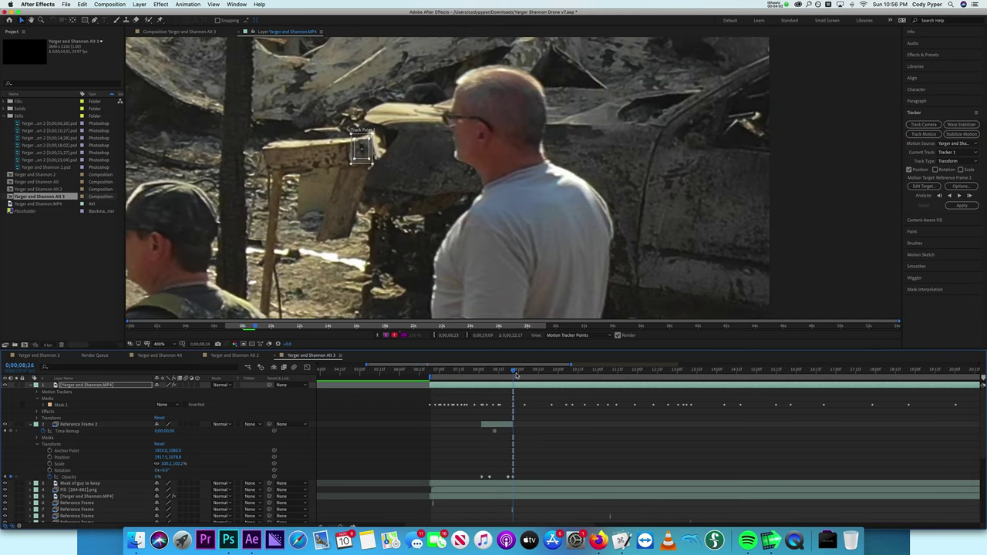
{"action": "left_click", "coordinate": [938, 195]}
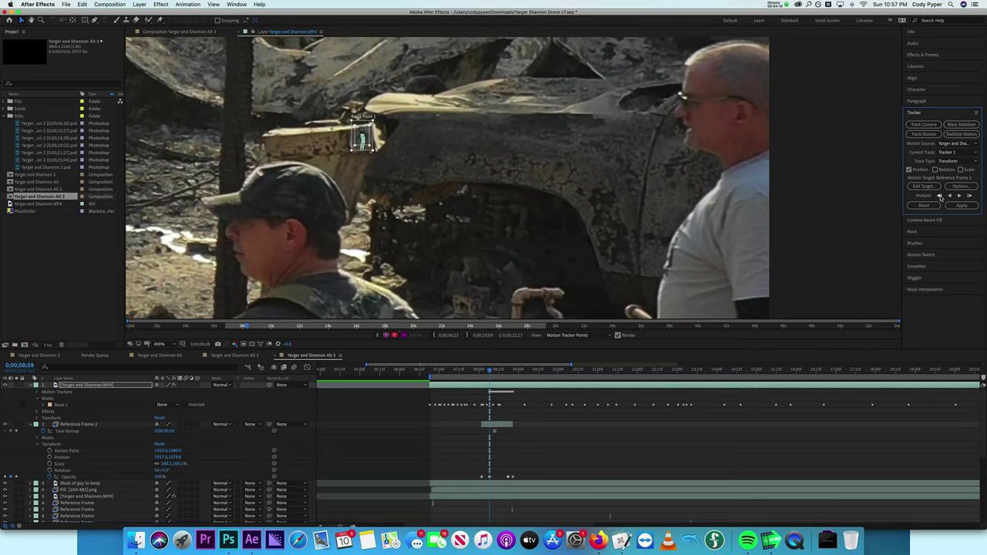
{"action": "left_click", "coordinate": [939, 195]}
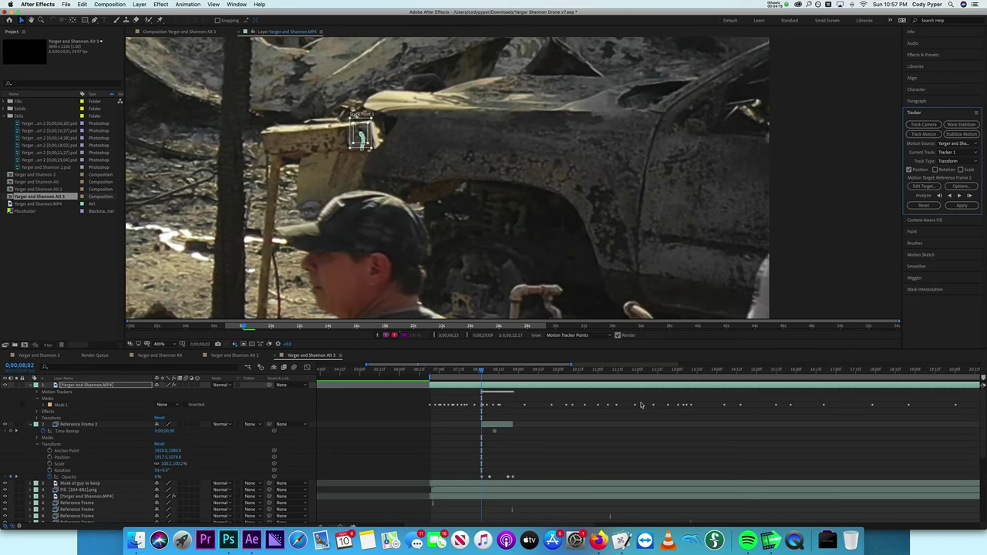
{"action": "scroll", "coordinate": [484, 417], "scroll_direction": "left", "scroll_amount": 2}
Add Null 2 as the tracker's target and apply the truck track's X and Y motion to it.
{"action": "left_click", "coordinate": [140, 4]}
{"action": "mouse_move", "coordinate": [144, 13]}
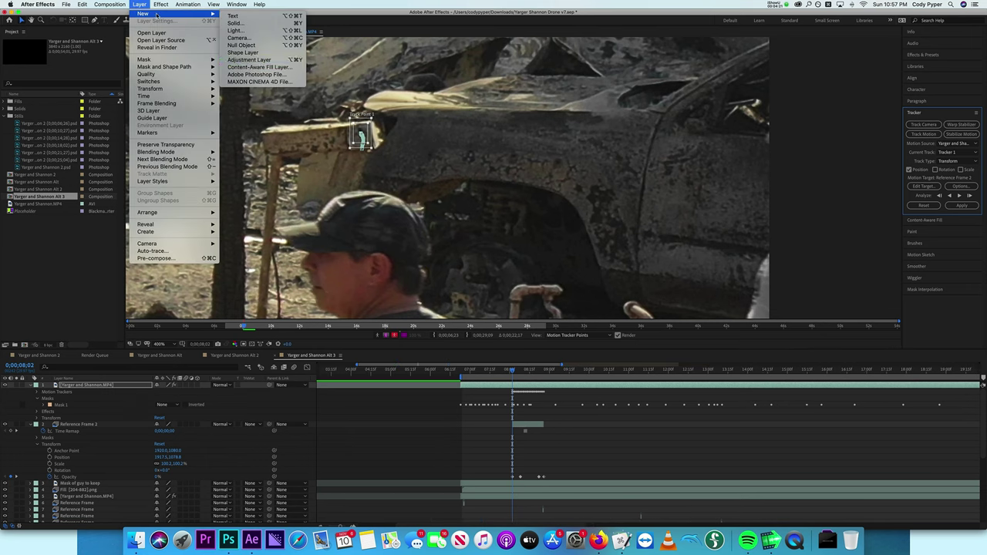
{"action": "left_click", "coordinate": [242, 45]}
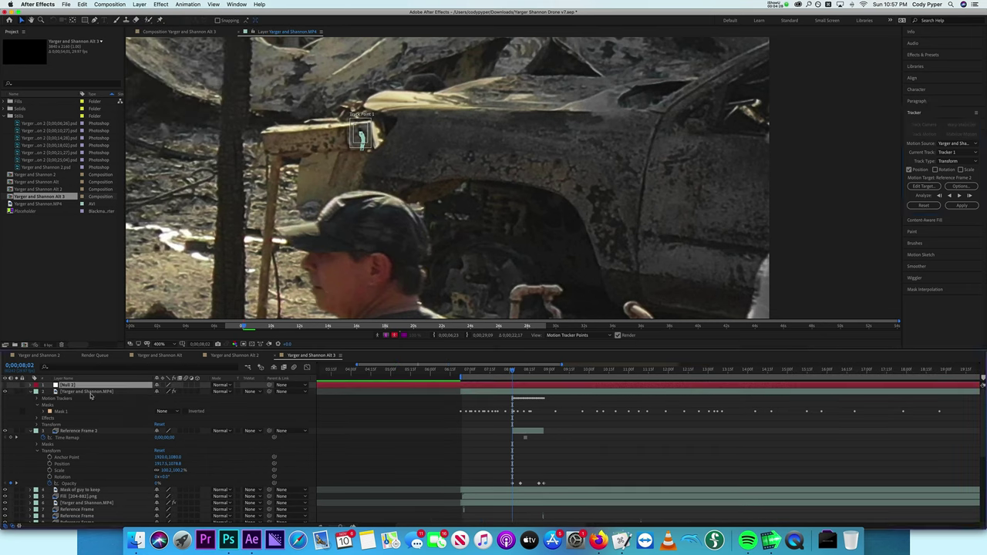
{"action": "left_click", "coordinate": [923, 186]}
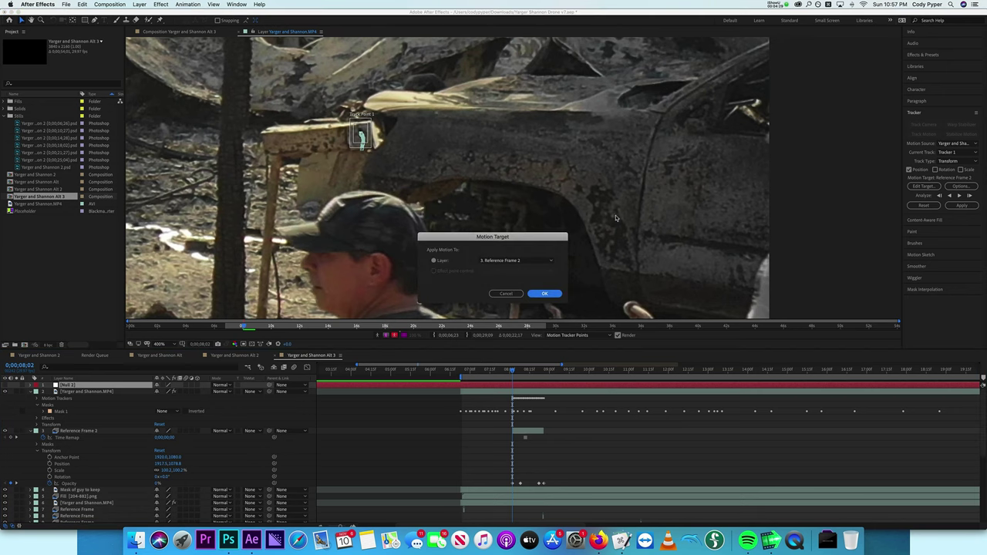
{"action": "left_click", "coordinate": [515, 260]}
{"action": "left_click", "coordinate": [514, 267]}
{"action": "left_click", "coordinate": [532, 296]}
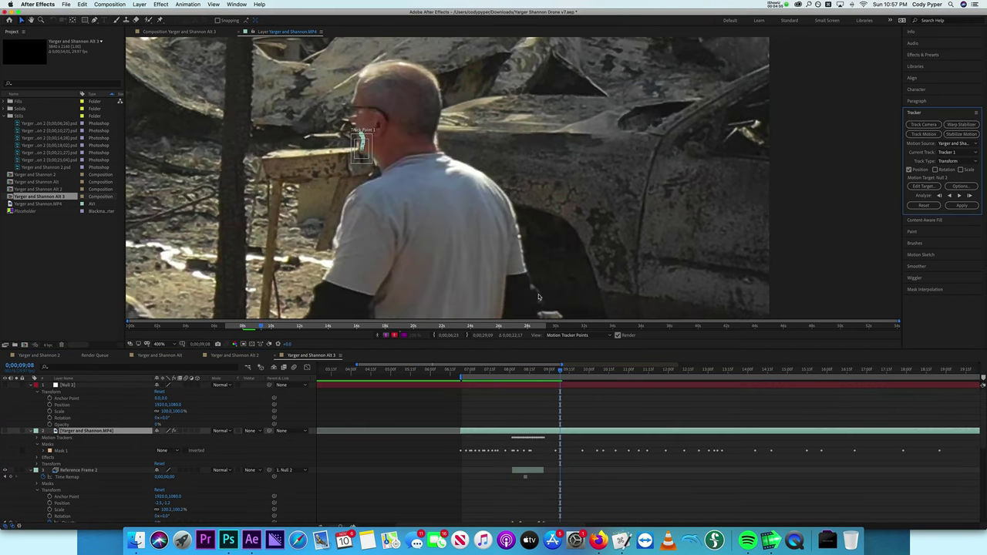
{"action": "left_click", "coordinate": [961, 205]}
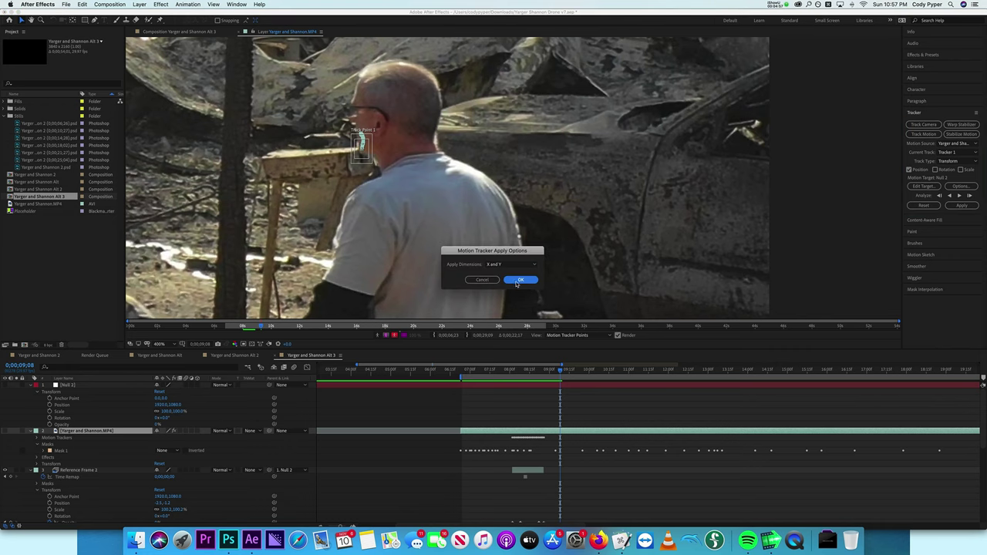
{"action": "left_click", "coordinate": [520, 279]}
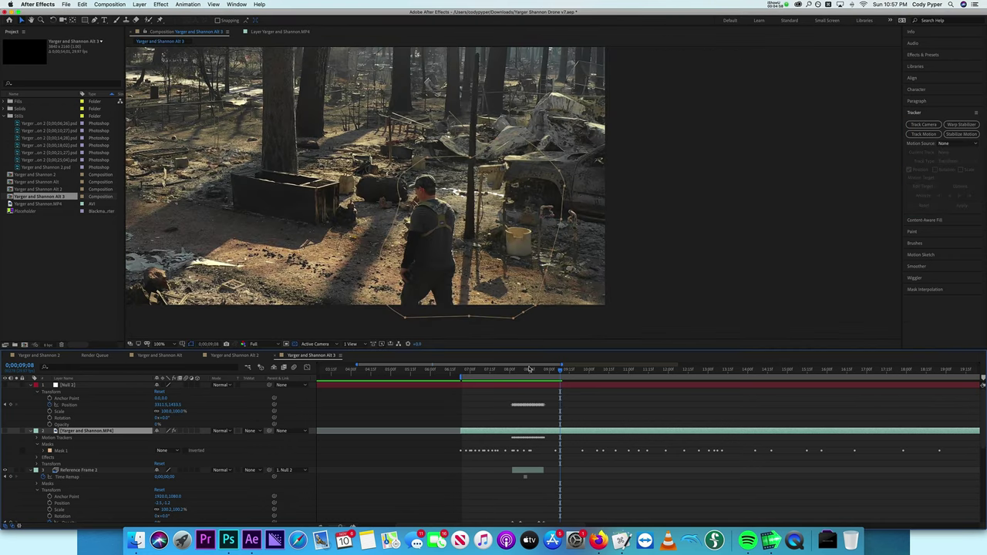
At frame 8;12, parent Reference Frame 2 to Null 2 and play back from 7;27.
{"action": "left_click", "coordinate": [528, 371]}
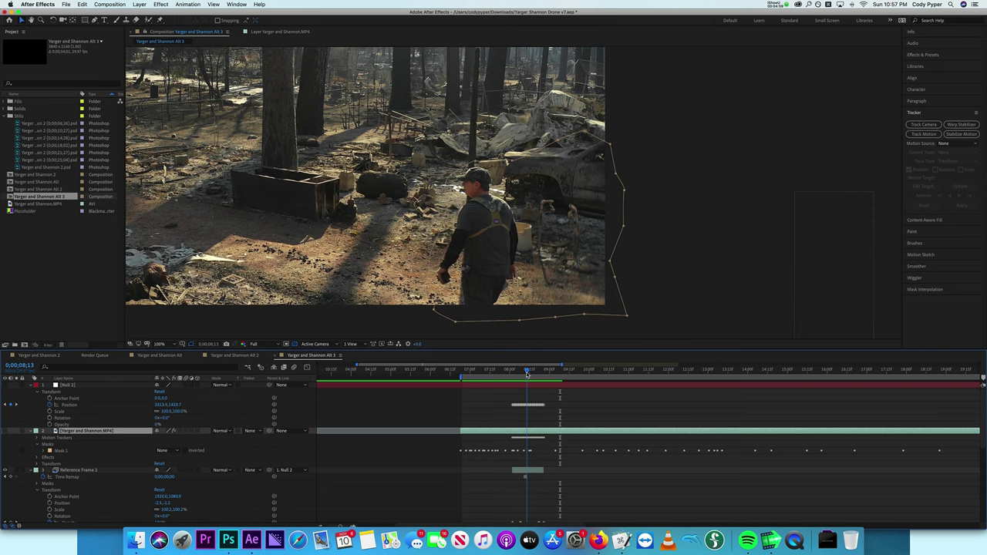
{"action": "left_click_drag", "start_coordinate": [526, 373], "coordinate": [524, 373]}
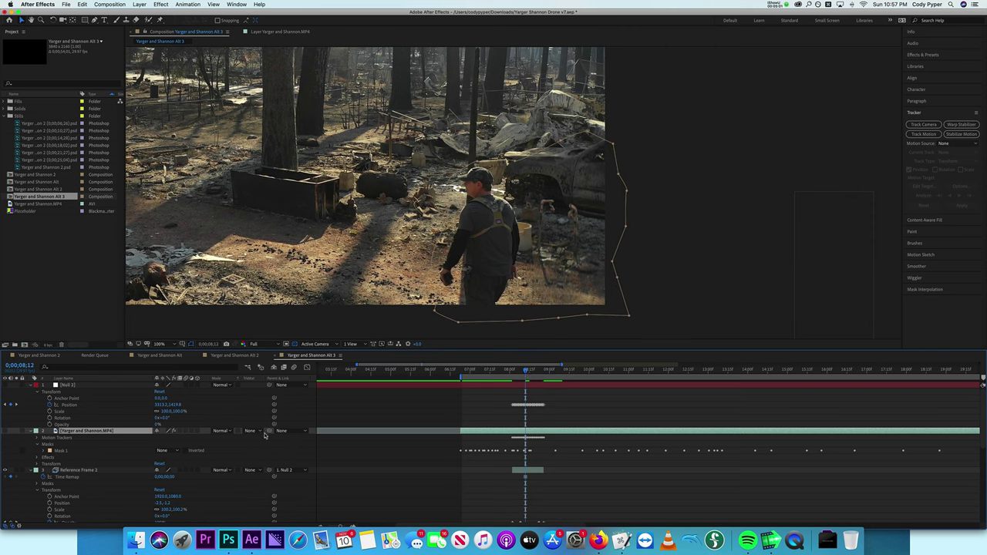
{"action": "left_click_drag", "start_coordinate": [268, 432], "coordinate": [116, 387]}
{"action": "left_click", "coordinate": [506, 371]}
{"action": "key", "text": "space"}
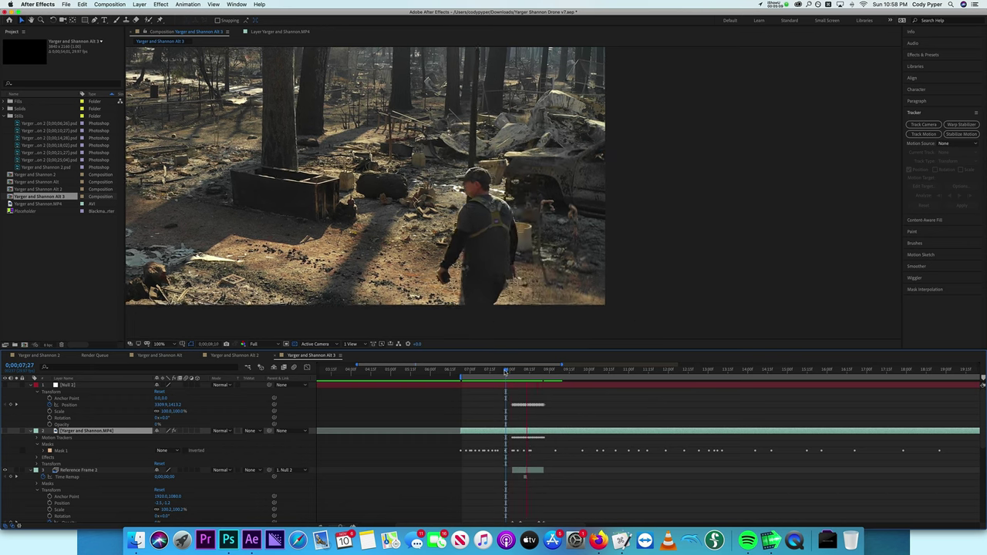
Step through frames 8;08 to 8;14 to check the result, then track the second point forward.
{"action": "left_click", "coordinate": [527, 371]}
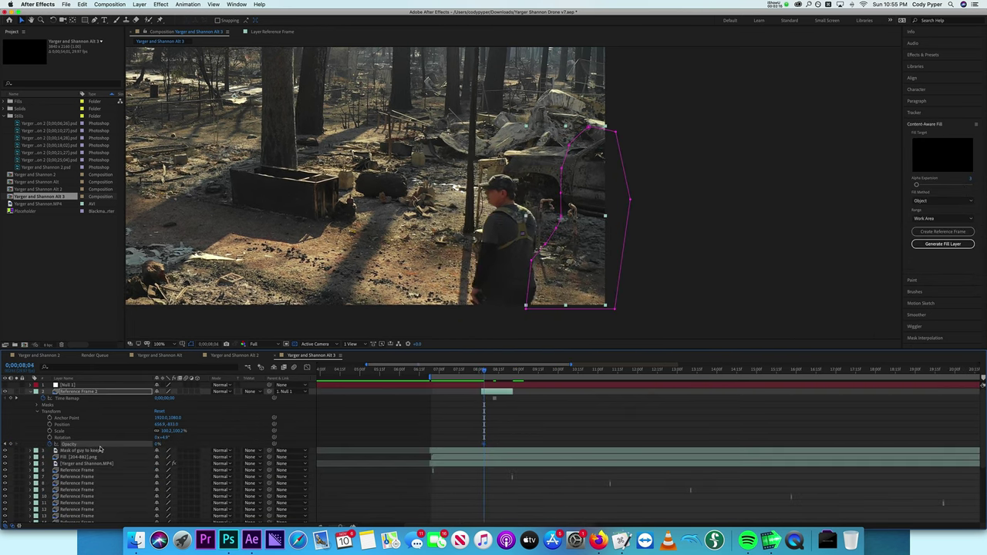
{"action": "key", "text": "Page_Down"}
{"action": "key", "text": "Page_Down"}
{"action": "key", "text": "Page_Down"}
{"action": "key", "text": "Page_Down"}
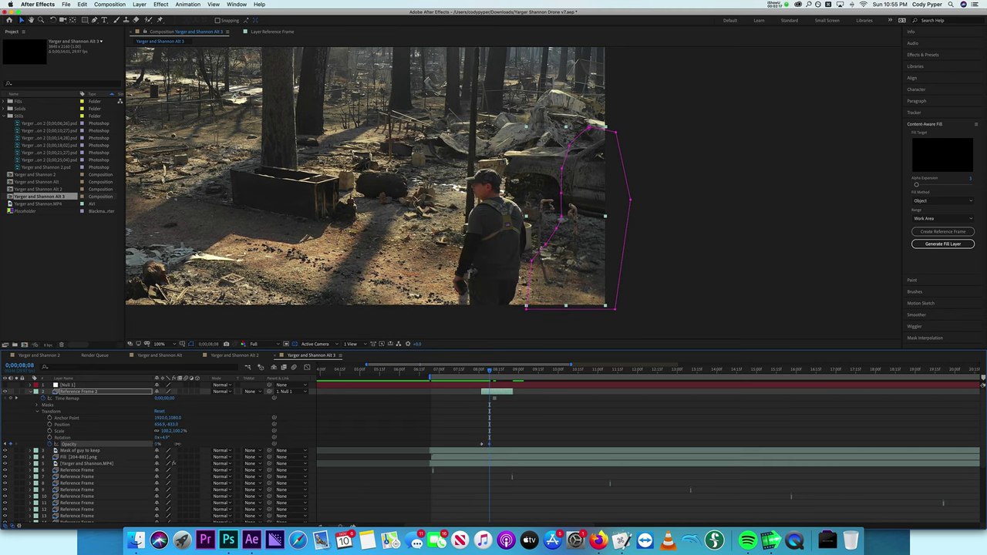
{"action": "key", "text": "Page_Down"}
{"action": "key", "text": "Page_Down"}
{"action": "key", "text": "Page_Down"}
{"action": "key", "text": "Page_Down"}
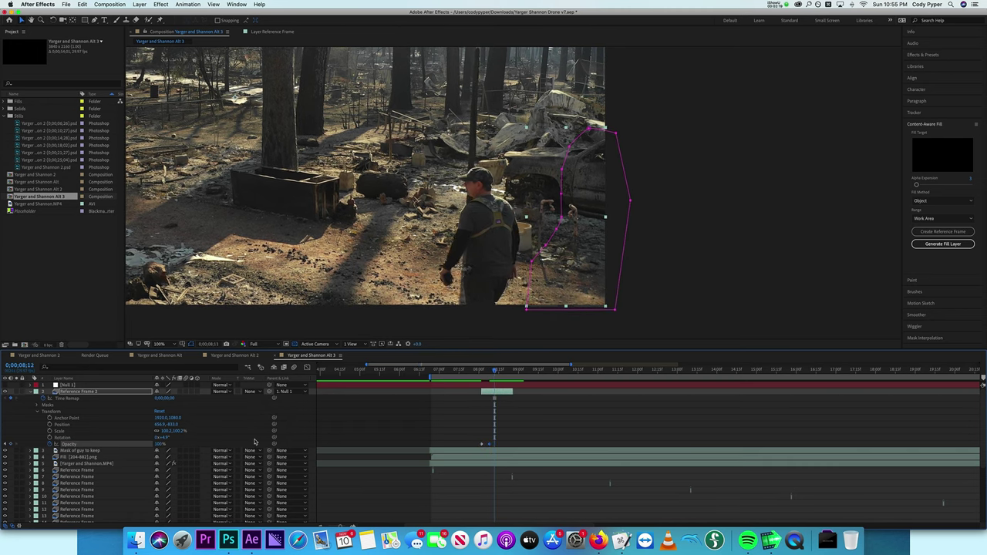
{"action": "key", "text": "Page_Down"}
{"action": "key", "text": "Page_Down"}
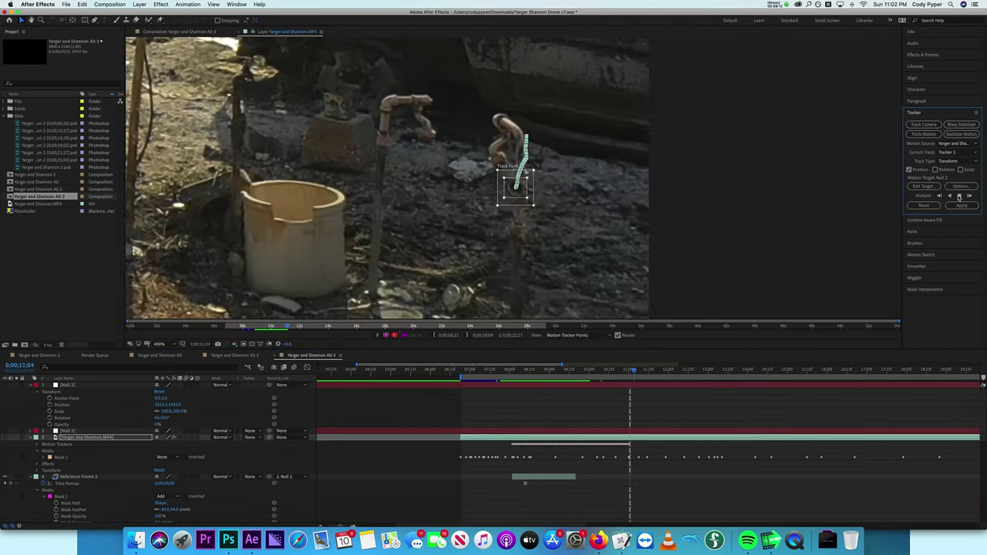
{"action": "left_click", "coordinate": [961, 205]}
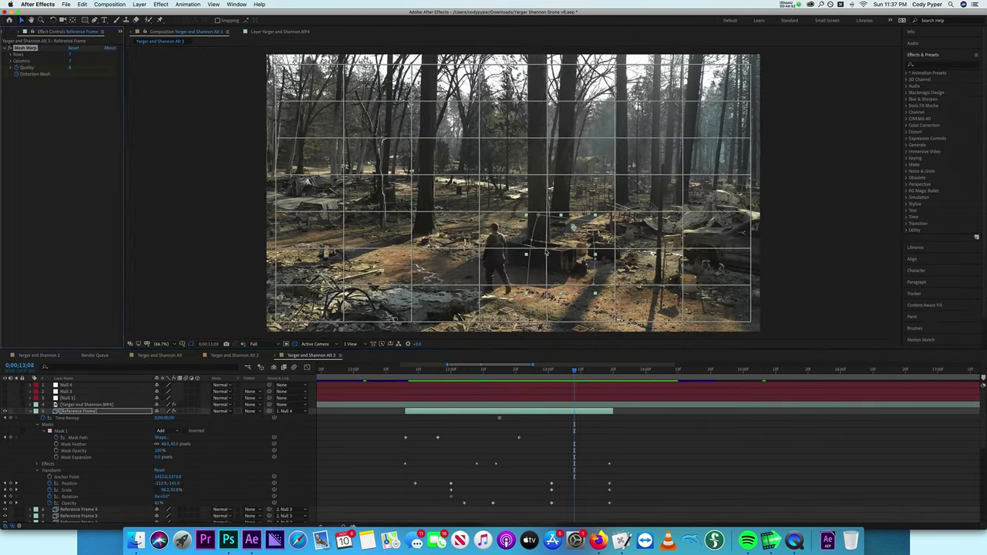
Move the playhead to about 0;00;12;00 where the man passes the ruins.
{"action": "left_click", "coordinate": [428, 370]}
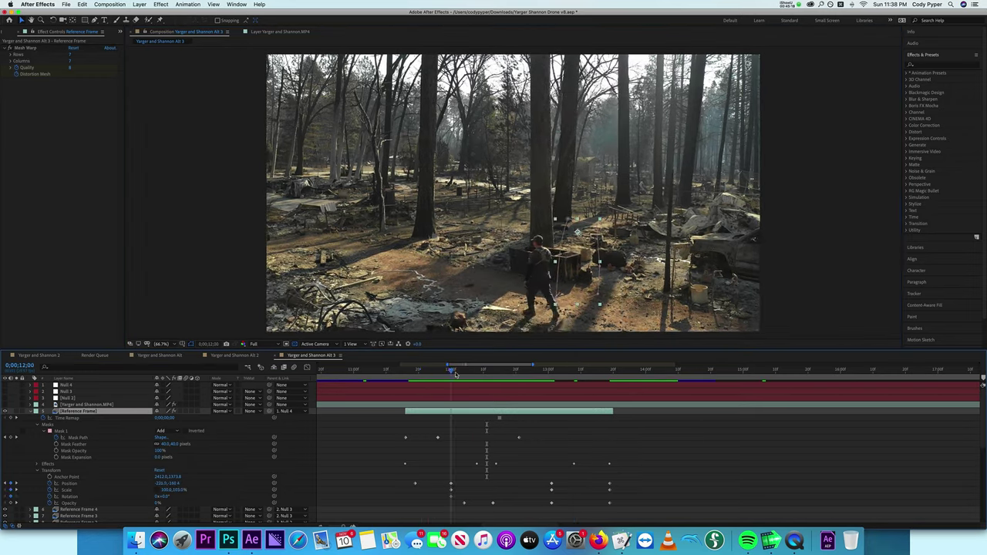